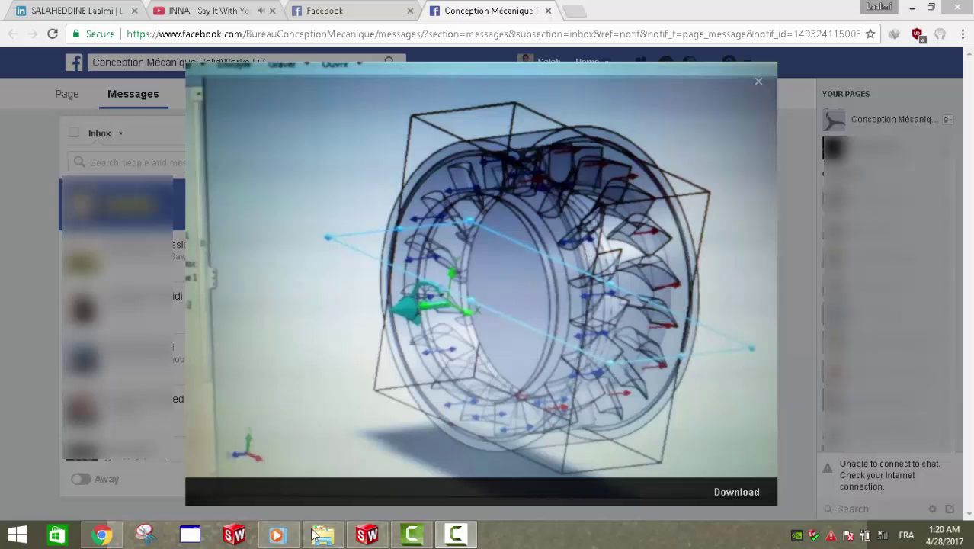
Sketch two origin-centred circles on the Front Plane, radius 64 and about 54.5.
left_click(366, 534)
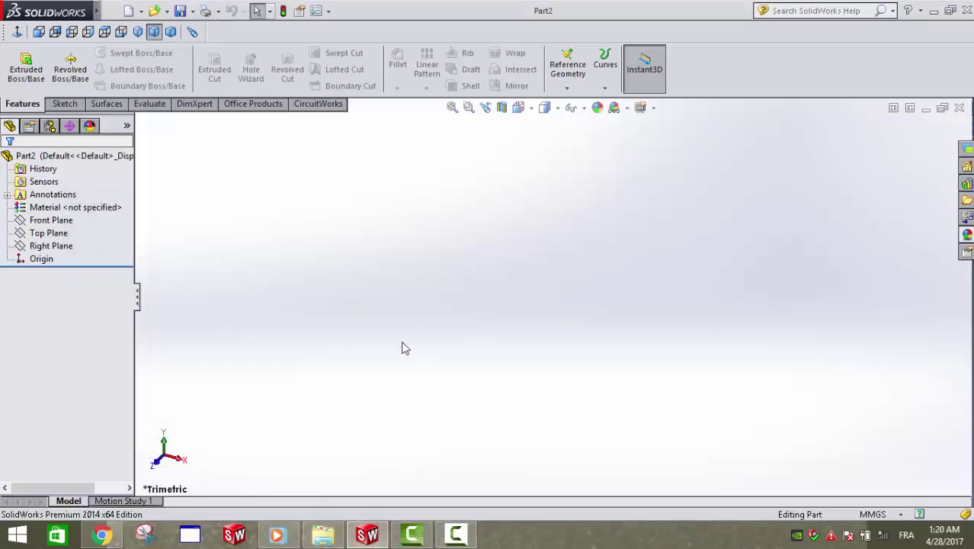
left_click(27, 68)
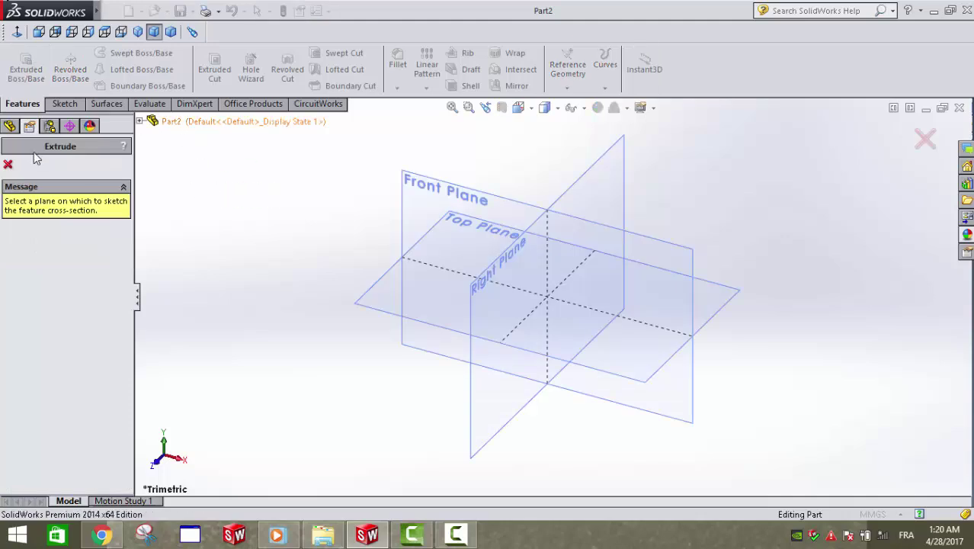
left_click(9, 168)
left_click(64, 103)
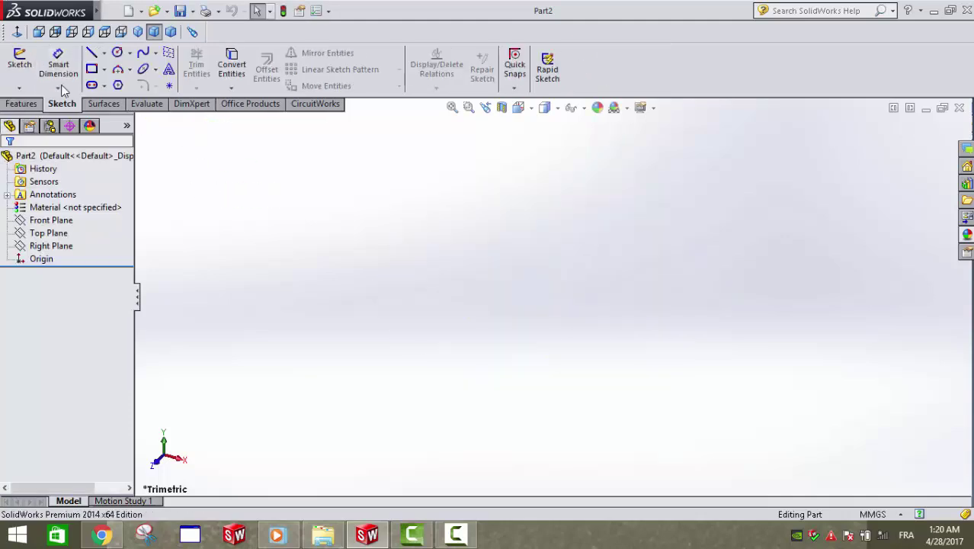
left_click(117, 53)
left_click(644, 238)
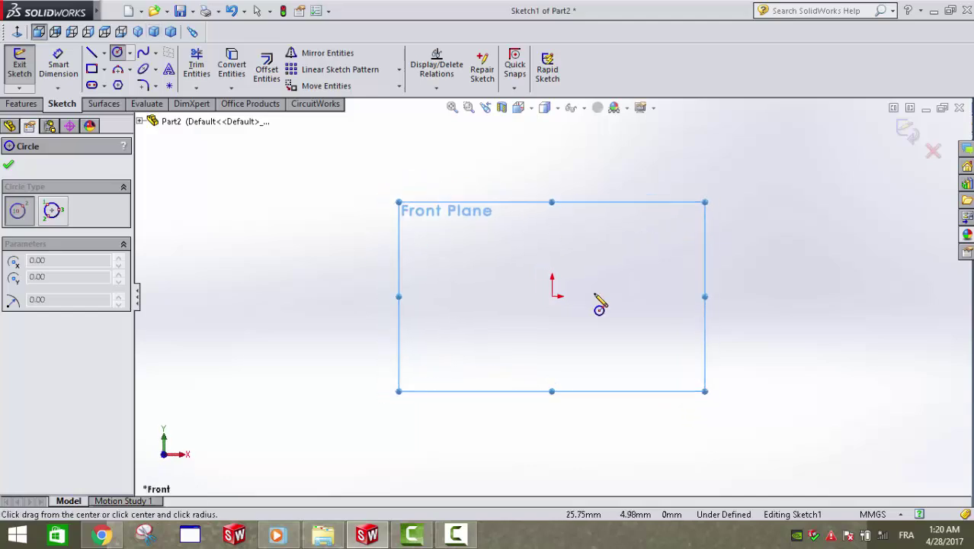
left_click(553, 297)
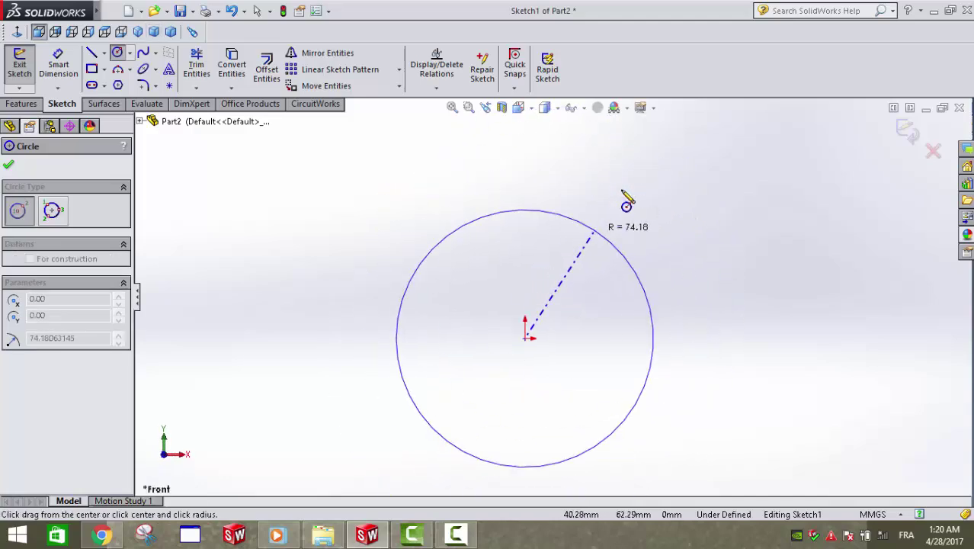
left_click(576, 242)
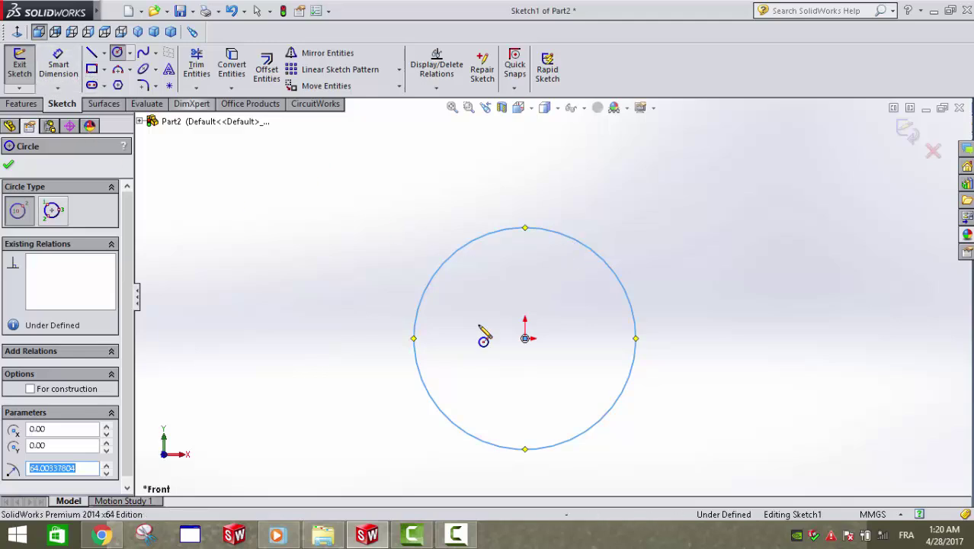
left_click(525, 339)
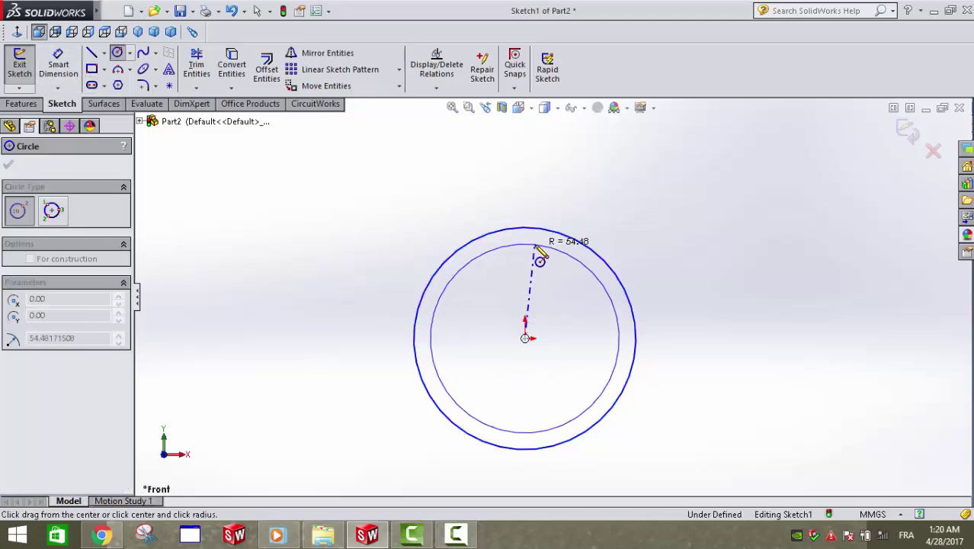
left_click(509, 245)
Extrude the two-circle sketch 94 mm into a hollow tube.
left_click(21, 104)
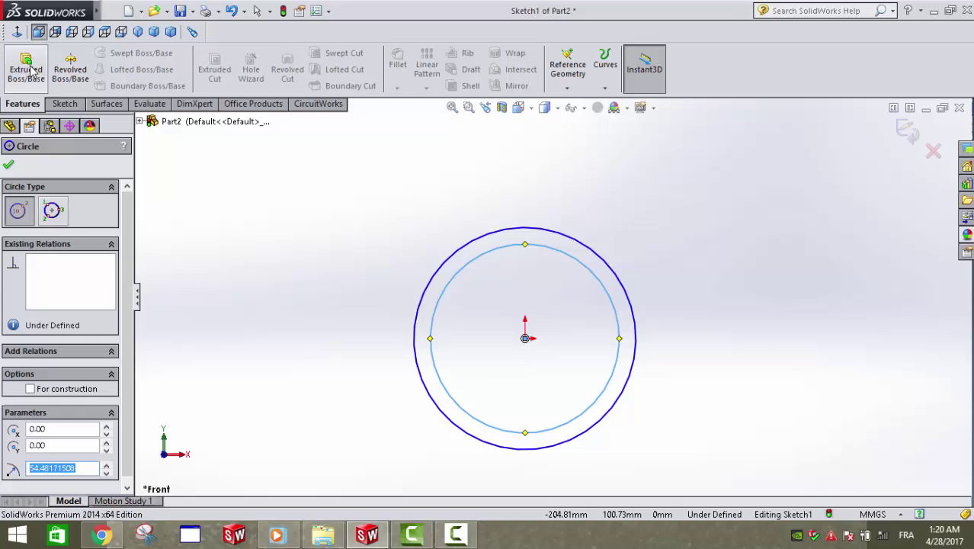
left_click(26, 68)
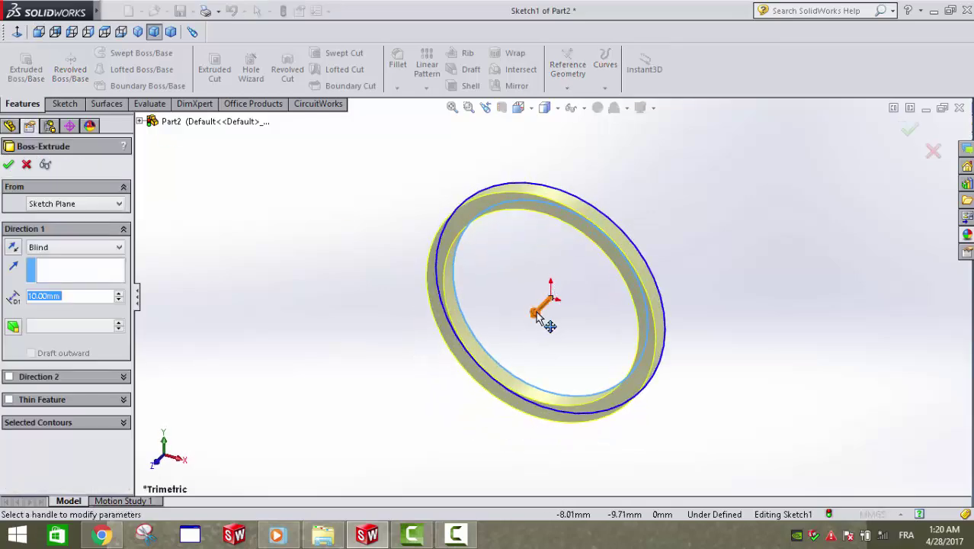
left_click(546, 311)
left_click(438, 388)
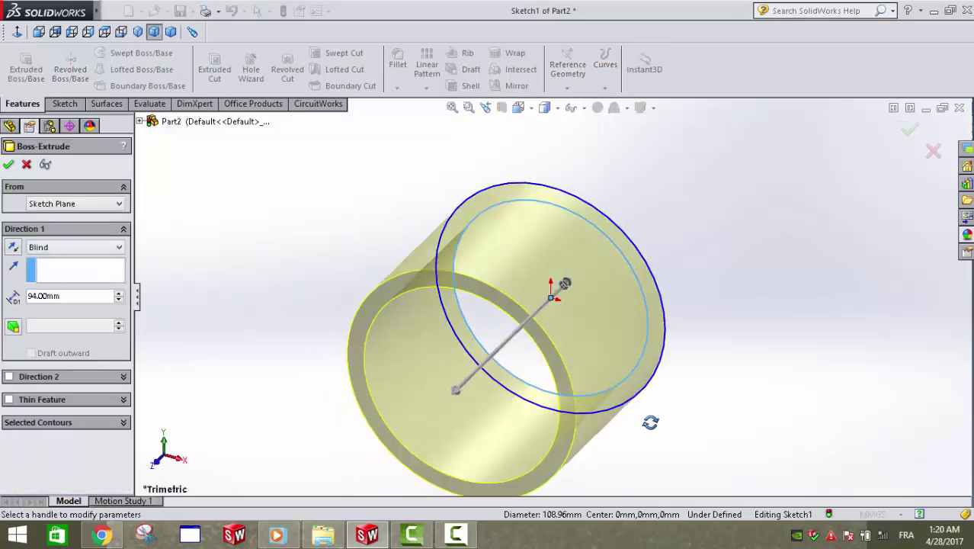
middle_click_drag(683, 415, 793, 186)
left_click(908, 131)
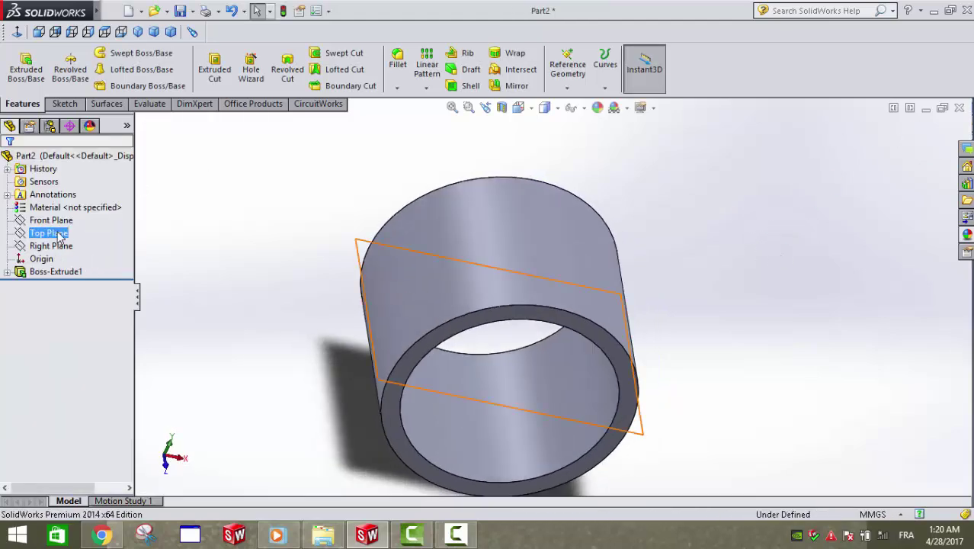
On the Top Plane, viewed face-on, draw a horizontal spline edge to edge across the tube.
left_click(58, 233)
key("ctrl+8")
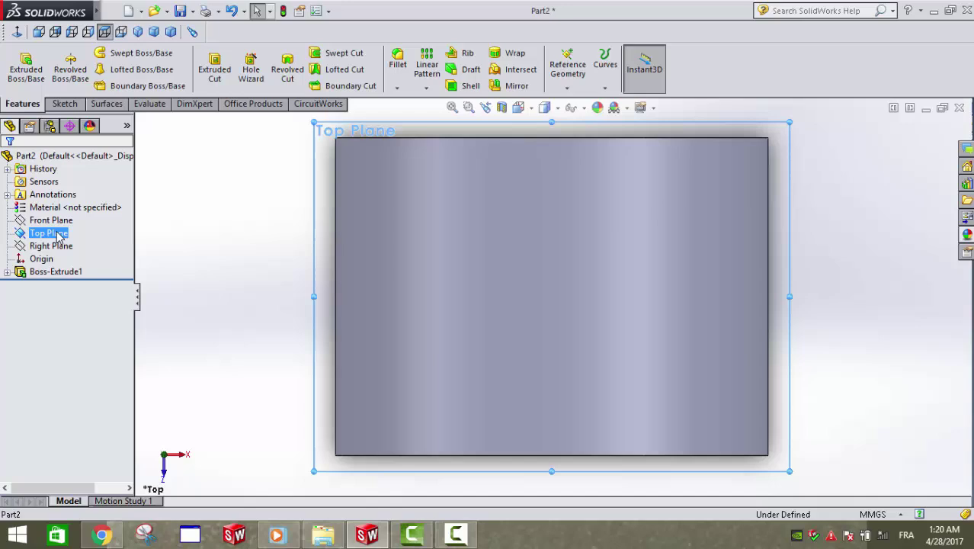
left_click(71, 104)
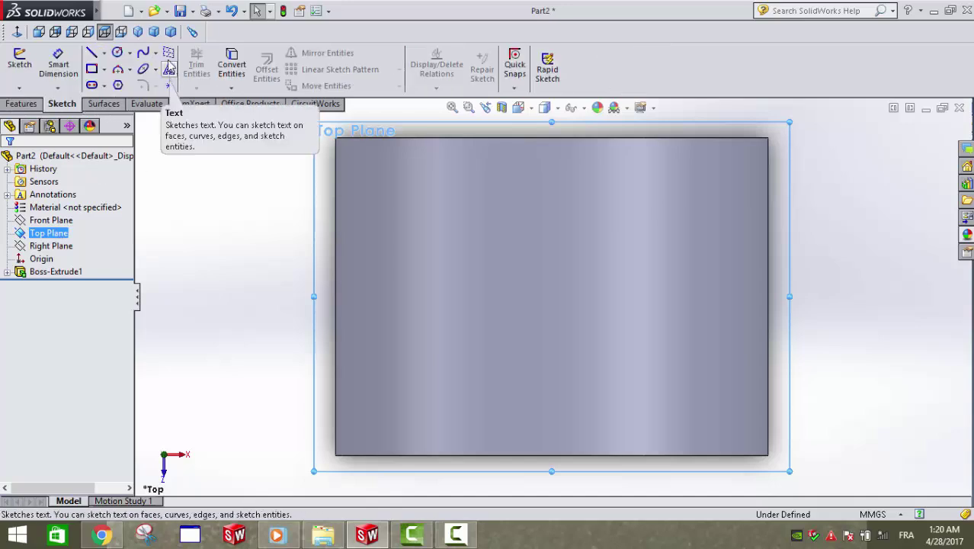
left_click(142, 55)
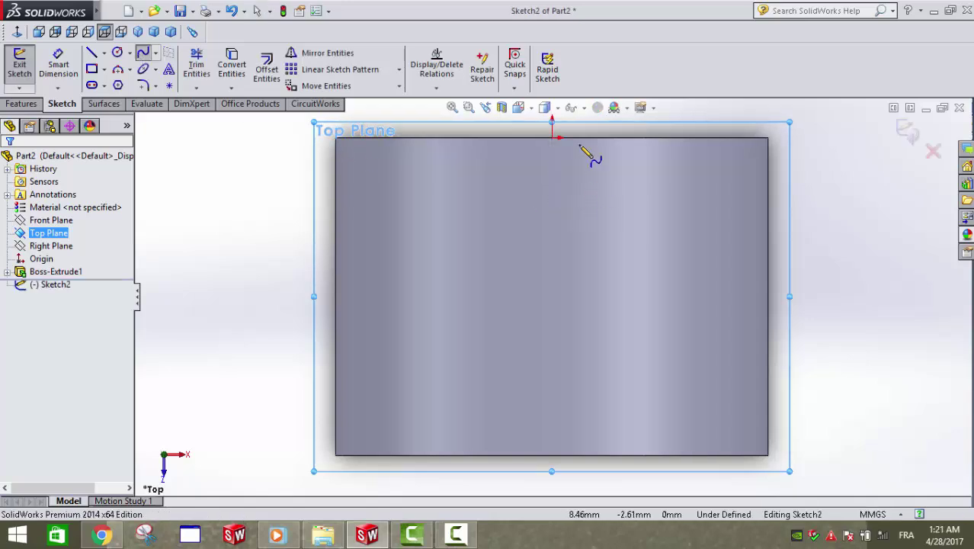
left_click(335, 296)
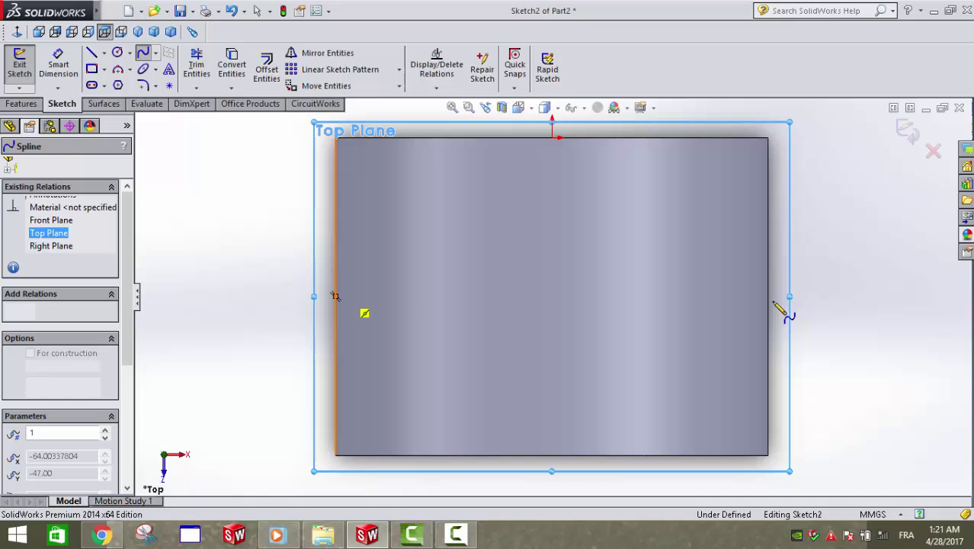
left_click(768, 296)
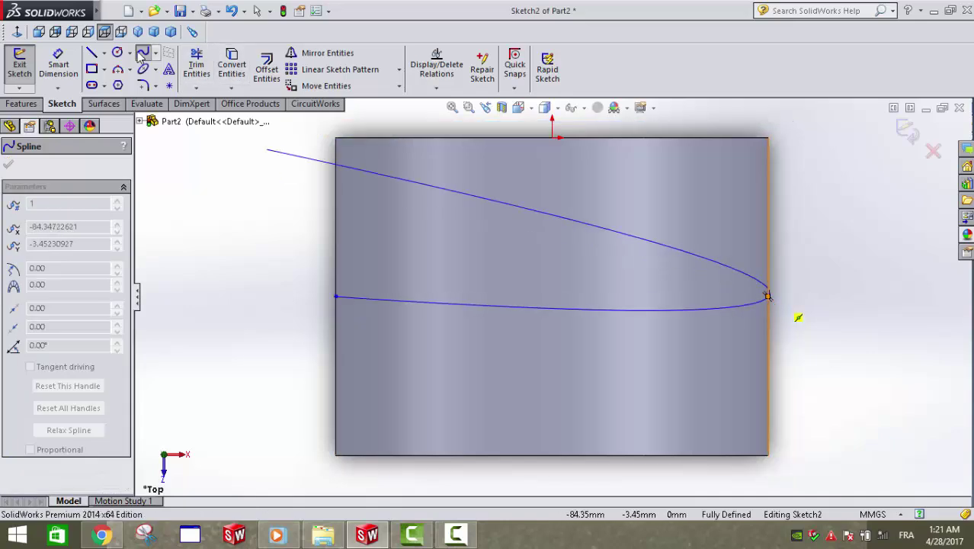
key("Escape")
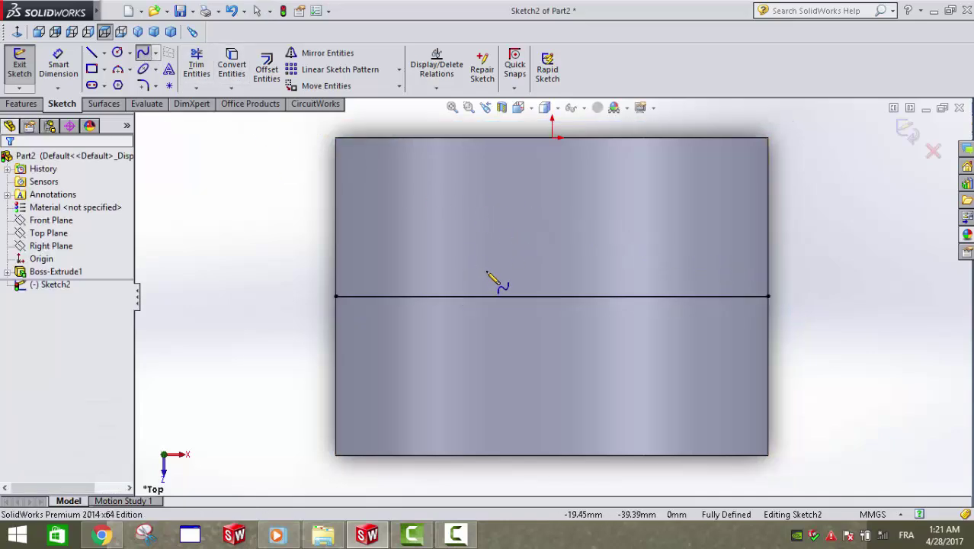
Add a slanted blade spline from the middle line up toward the tube's top edge.
left_click(502, 275)
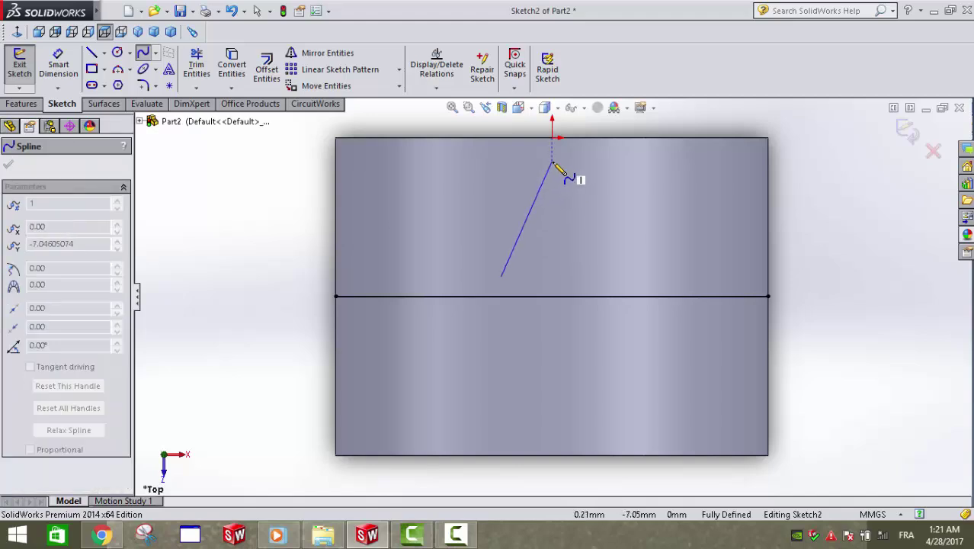
left_click(553, 161)
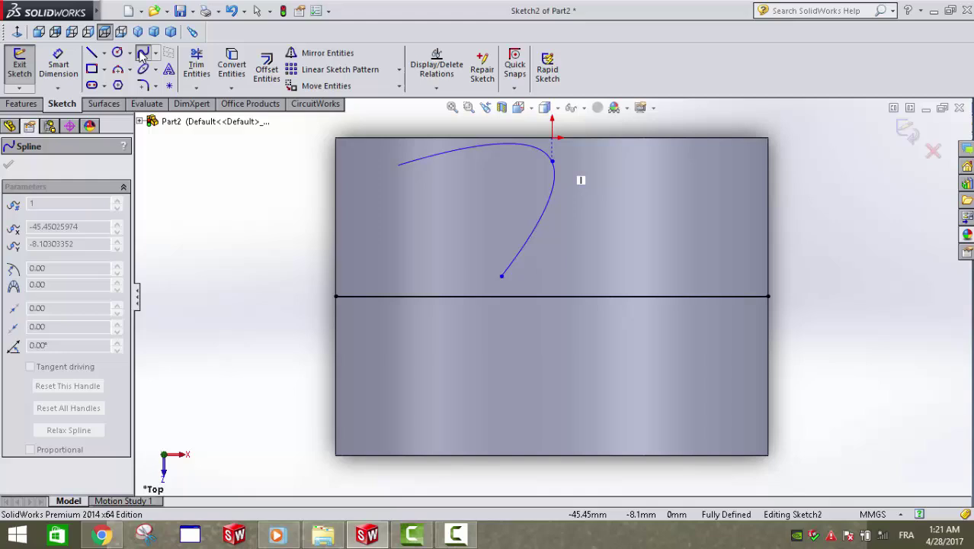
key("Escape")
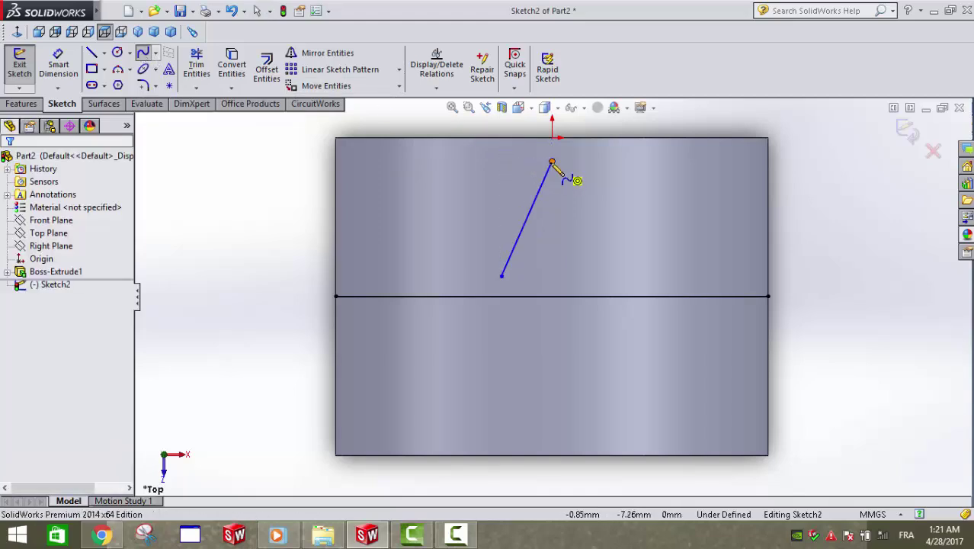
left_click(501, 275)
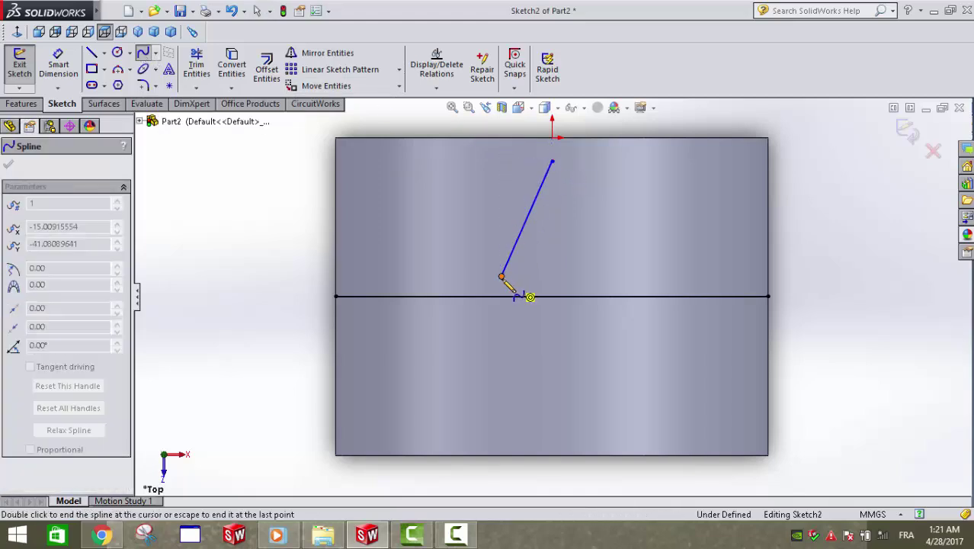
left_click(144, 53)
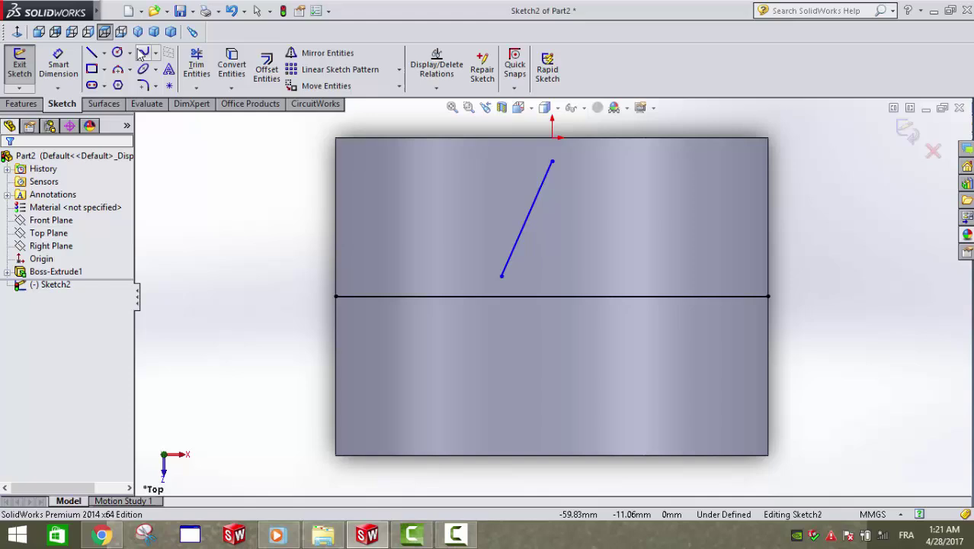
left_click(533, 209)
scroll(537, 210, "down", 3)
Drag the blade spline points to bend both sides into a curved crescent airfoil.
mouse_move(527, 213)
left_mouse_down()
mouse_move(538, 237)
mouse_move(495, 196)
mouse_move(480, 213)
mouse_move(500, 217)
left_mouse_up()
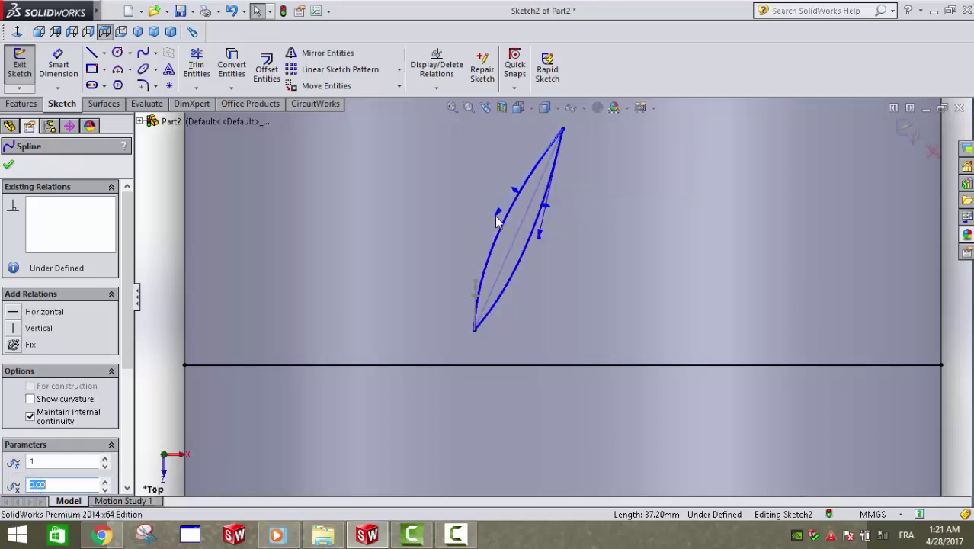
left_click(539, 235)
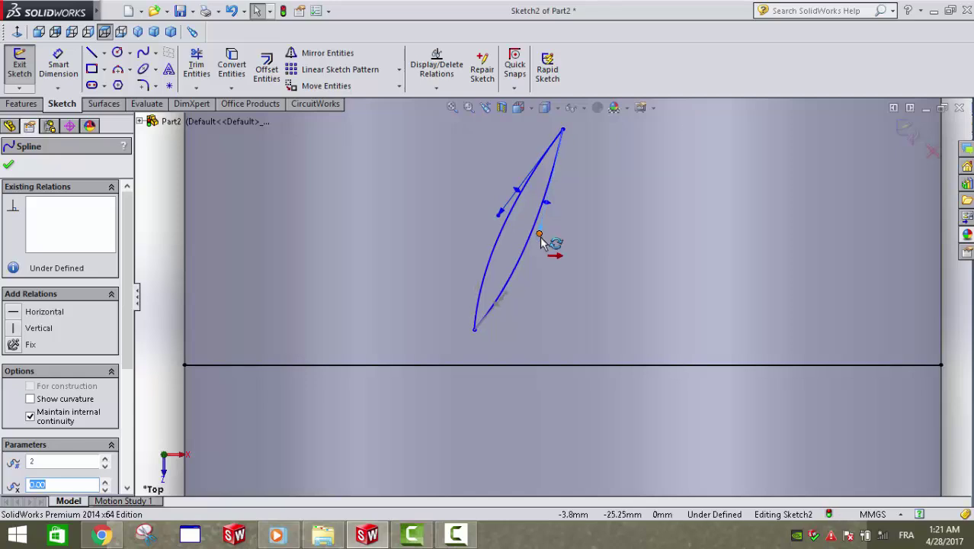
mouse_move(540, 237)
left_mouse_down()
mouse_move(521, 206)
mouse_move(488, 202)
left_mouse_up()
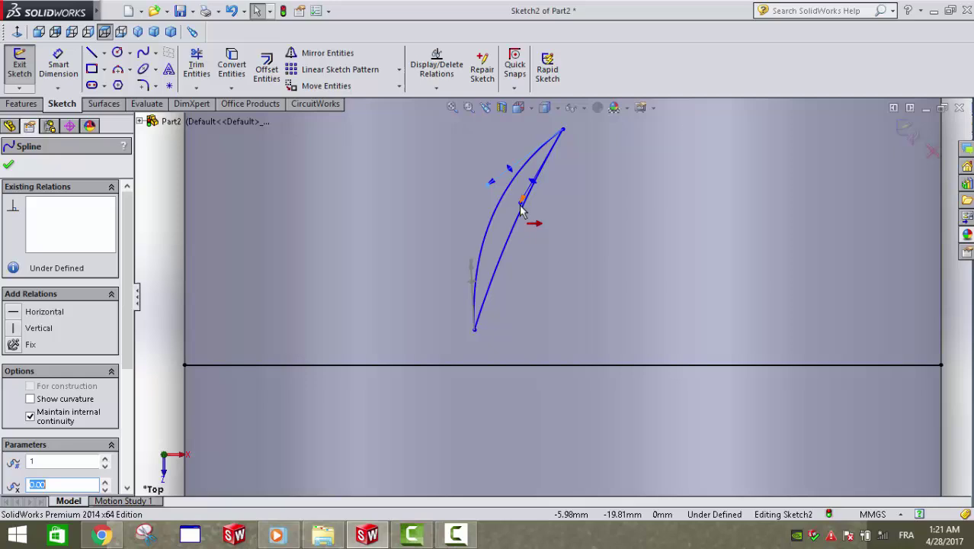
left_click(508, 193)
left_click_drag(504, 203, 511, 207)
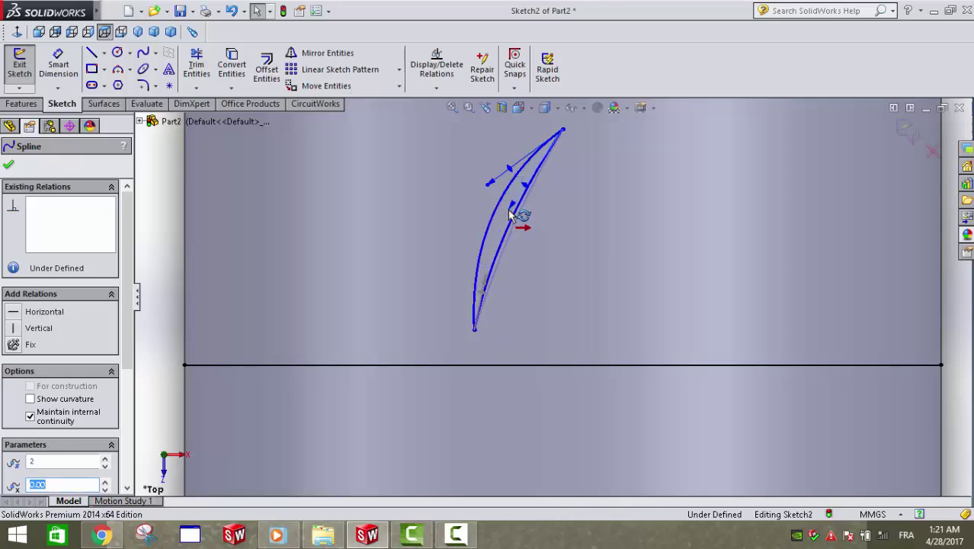
left_click_drag(511, 215, 509, 217)
left_click(483, 276)
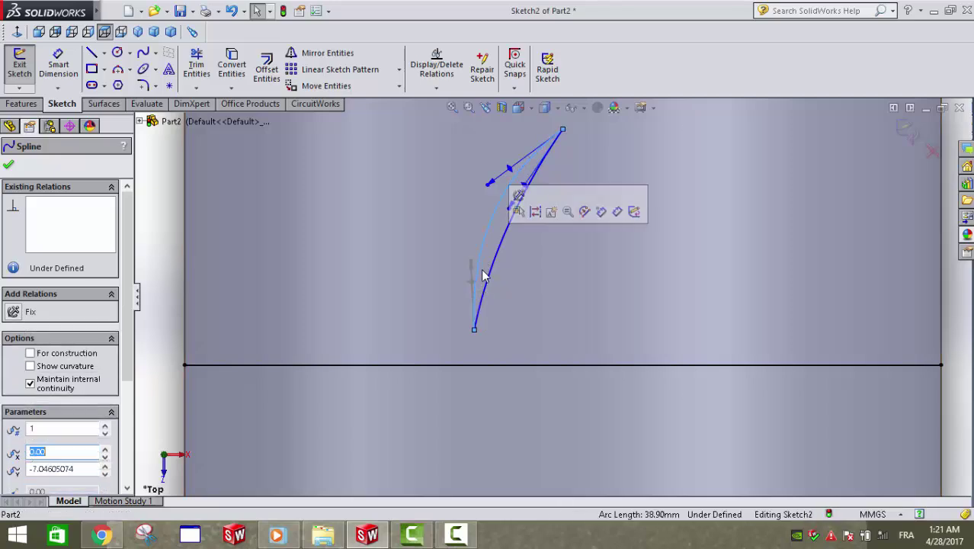
left_click_drag(472, 263, 455, 297)
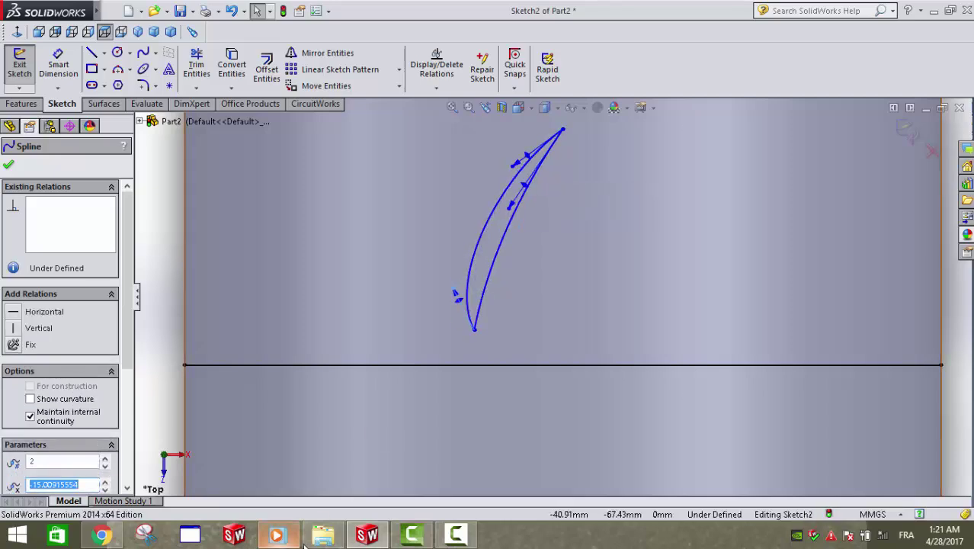
left_click(112, 534)
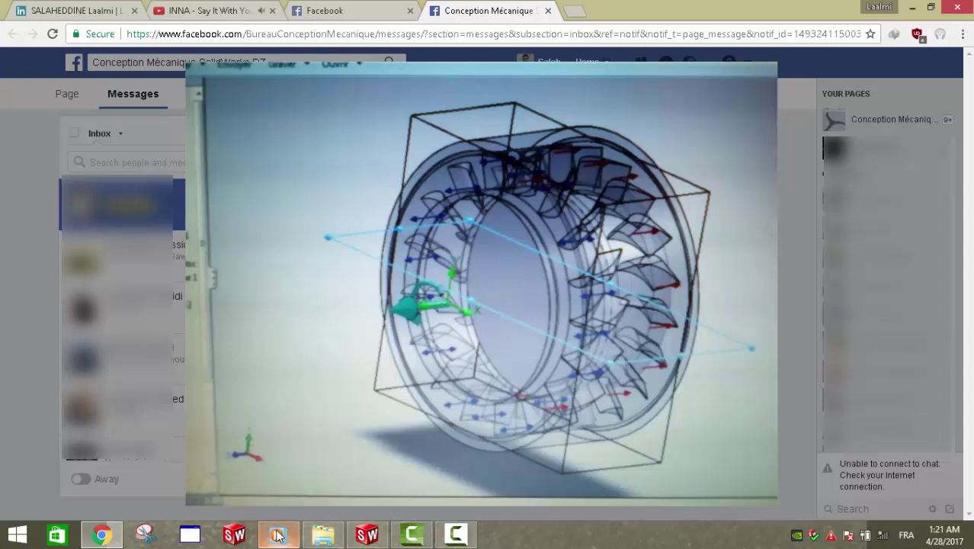
mouse_move(367, 534)
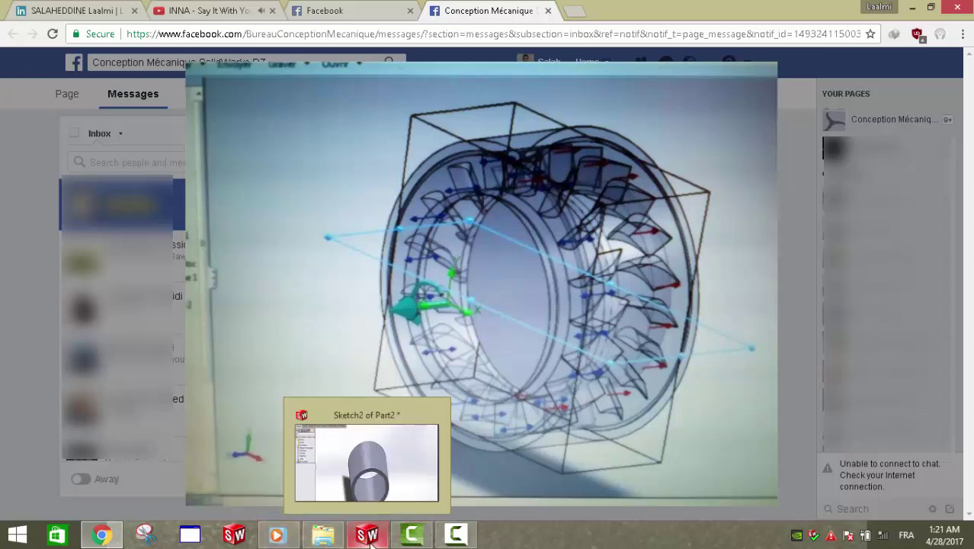
left_click(369, 535)
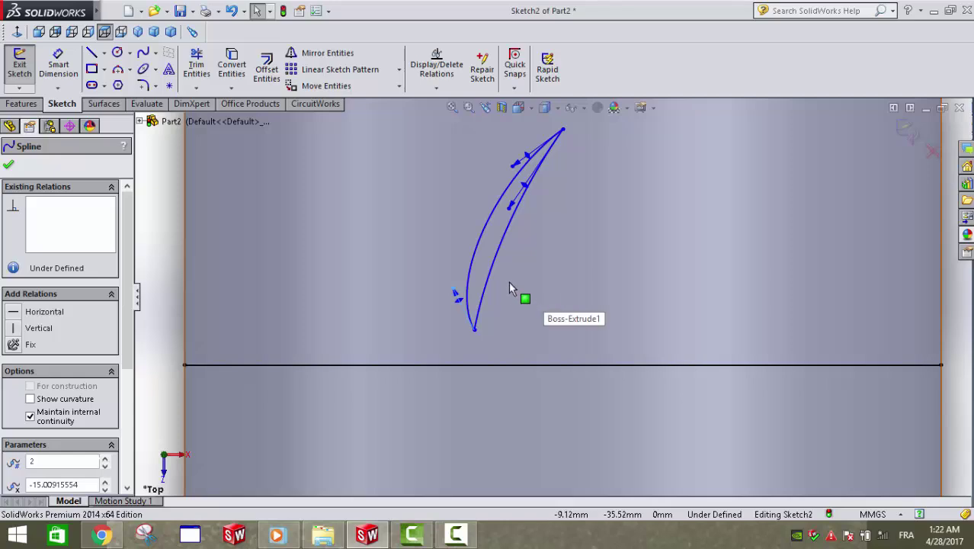
Fine-tune the blade curve by dragging a spline point.
left_click(527, 258)
key("f")
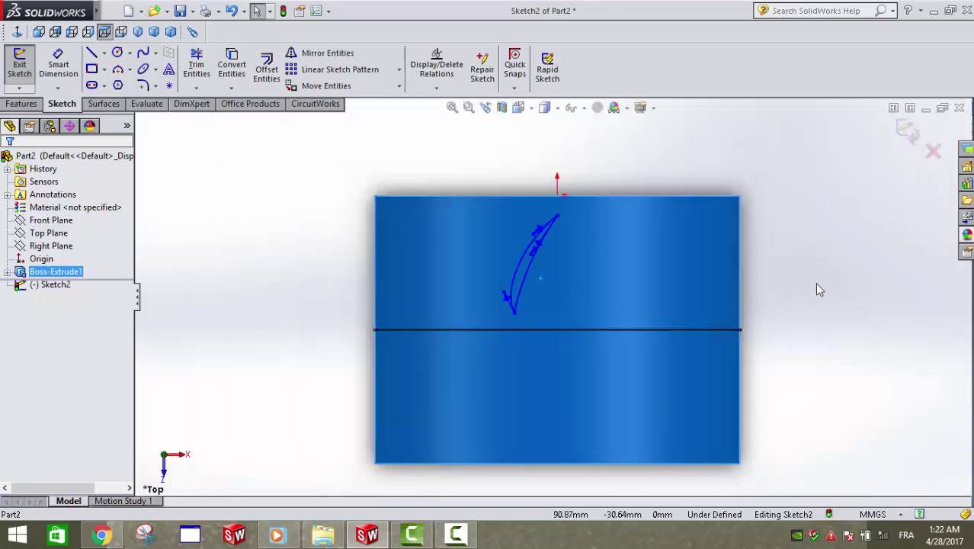
left_click(819, 289)
scroll(561, 296, "down", 2)
scroll(561, 296, "down", 3)
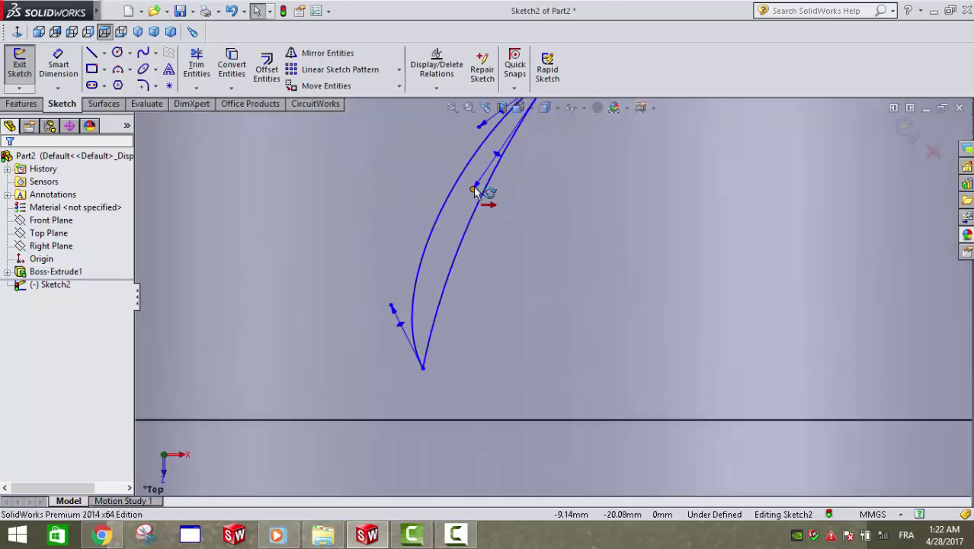
mouse_move(474, 191)
left_mouse_down()
mouse_move(461, 185)
mouse_move(474, 193)
left_mouse_up()
key("f")
left_click(848, 270)
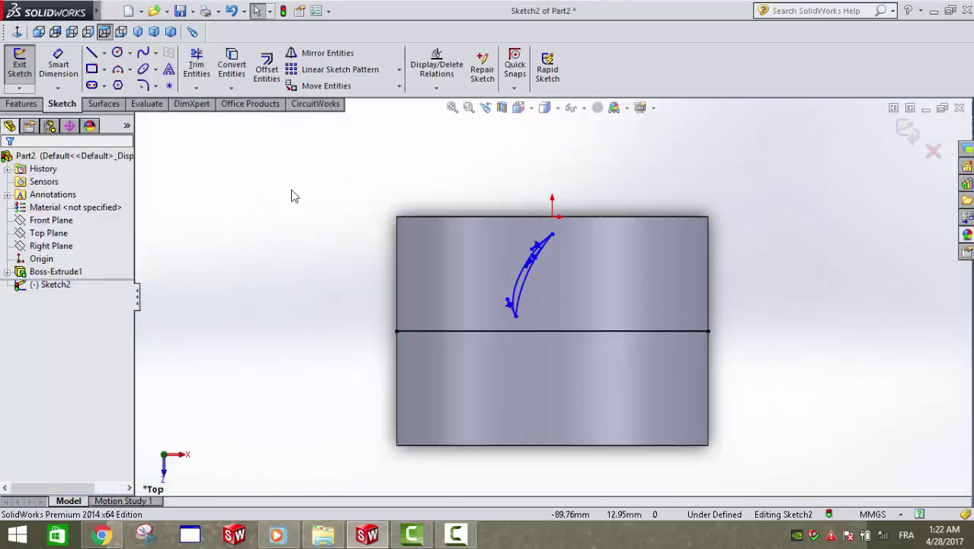
Start a mirror of both blade splines, then delete the horizontal middle line.
left_click(324, 53)
scroll(559, 353, "down", 2)
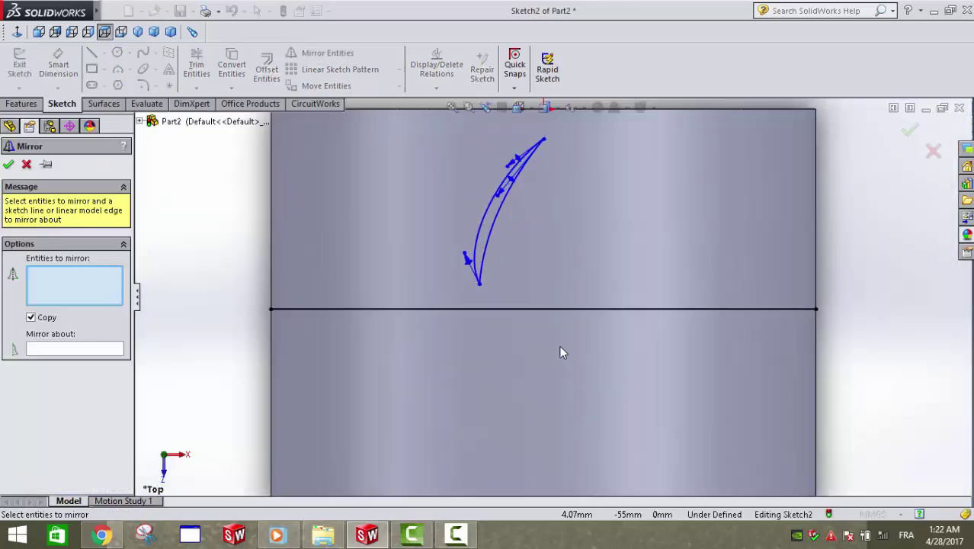
left_click(487, 231)
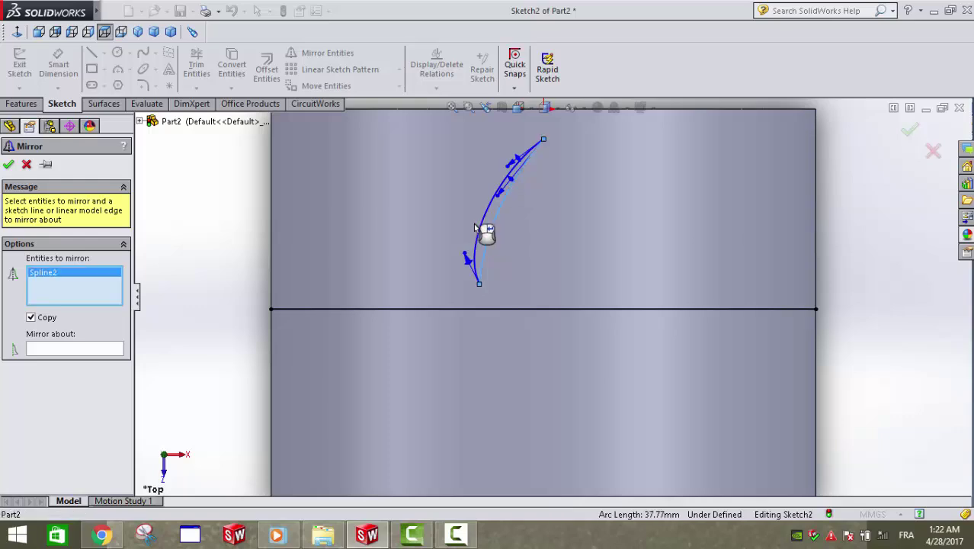
left_click(106, 348)
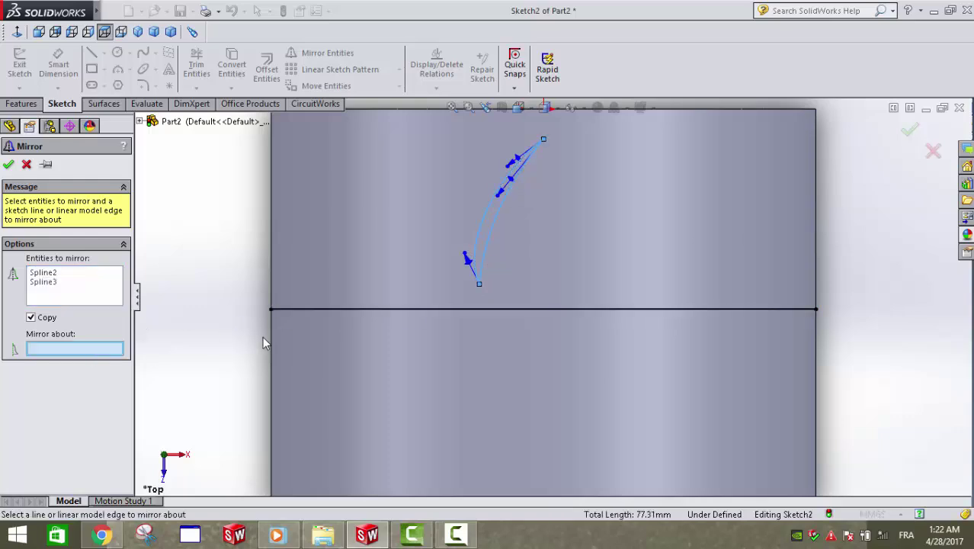
left_click(521, 310)
key("Delete")
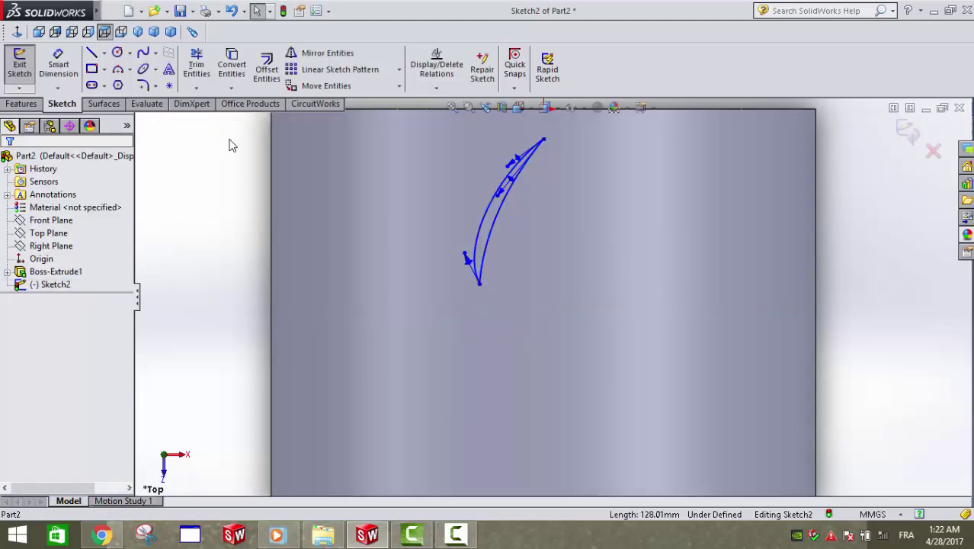
Draw a vertical line edge to edge and a horizontal line from it toward the right.
left_click(92, 54)
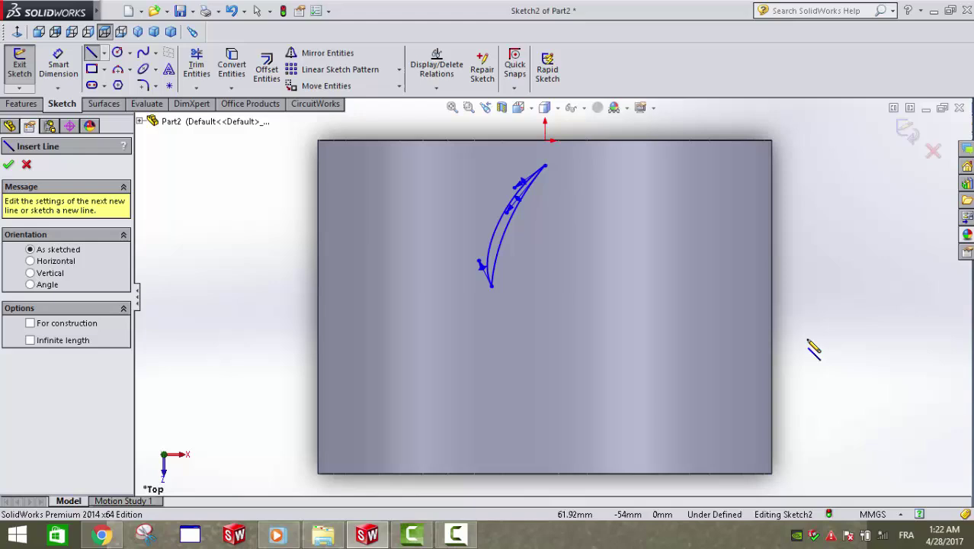
scroll(730, 274, "down", 3)
scroll(581, 262, "up", 5)
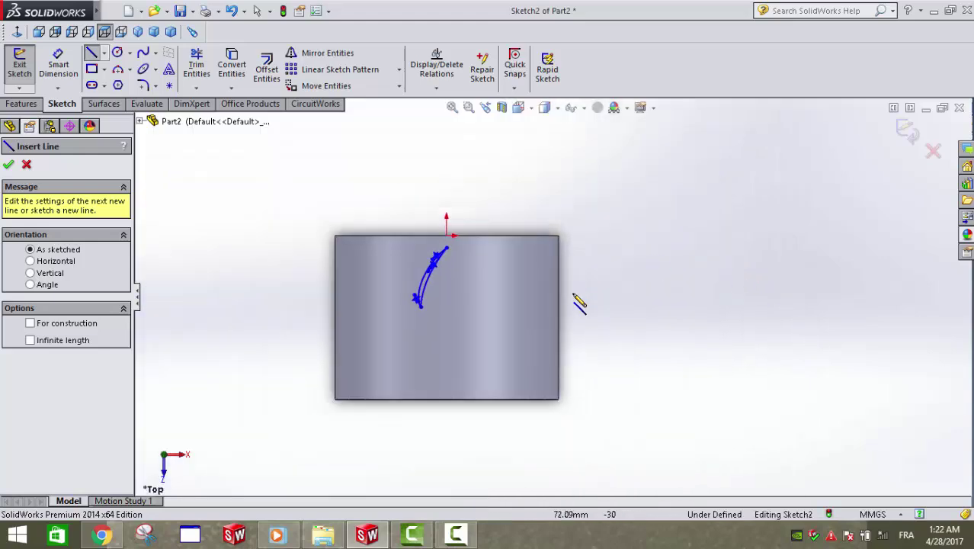
left_click(375, 234)
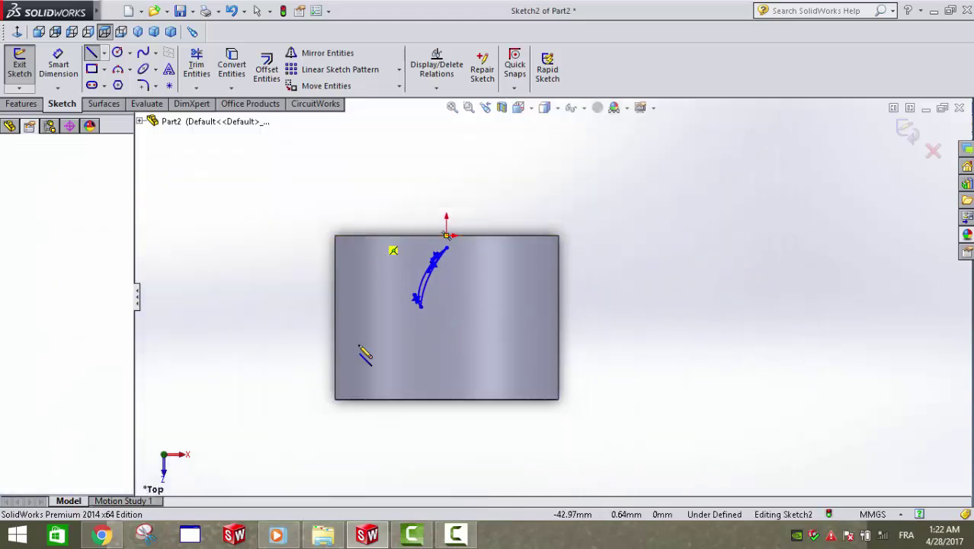
left_click(373, 398)
key("Escape")
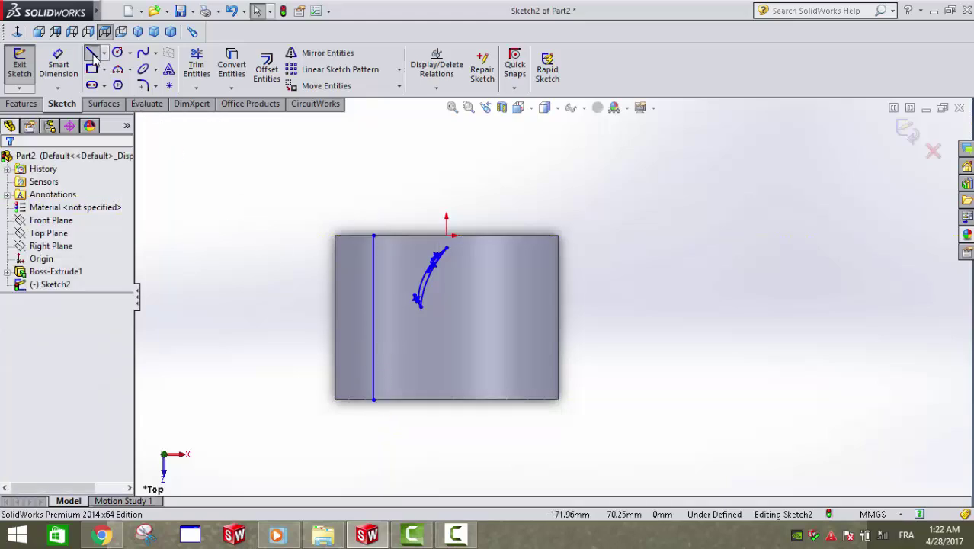
left_click(93, 54)
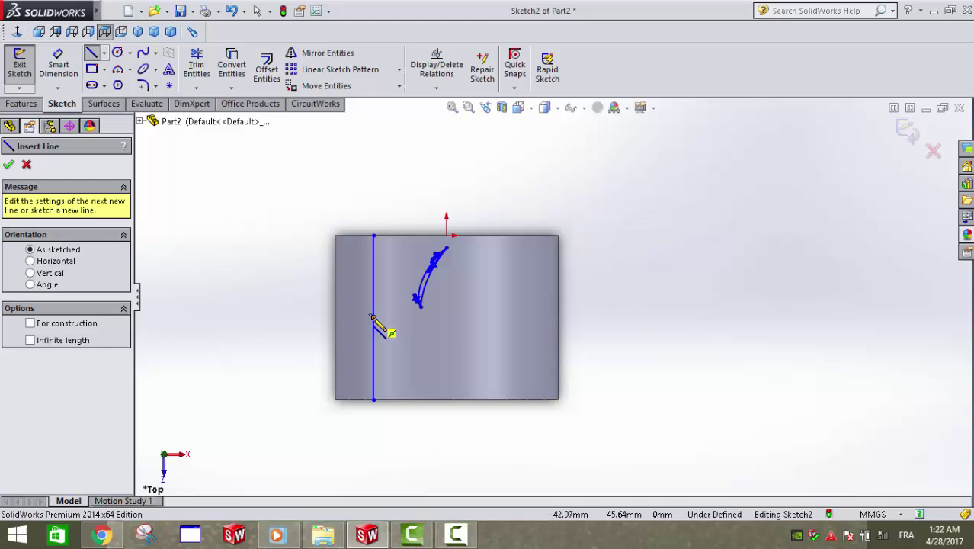
left_click(374, 317)
left_click(535, 317)
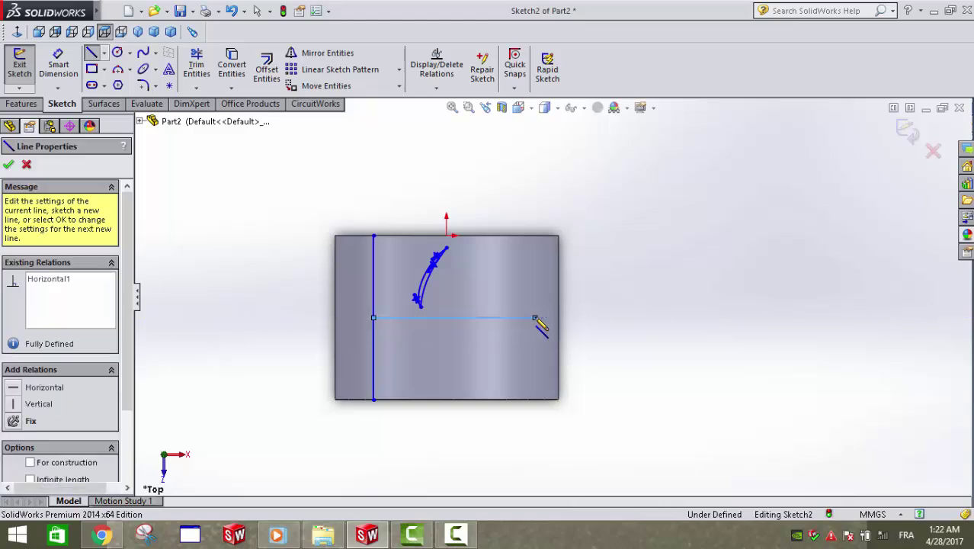
key("Escape")
Mirror both blade splines about the horizontal line to make a second crescent below.
scroll(229, 114, "down", 3)
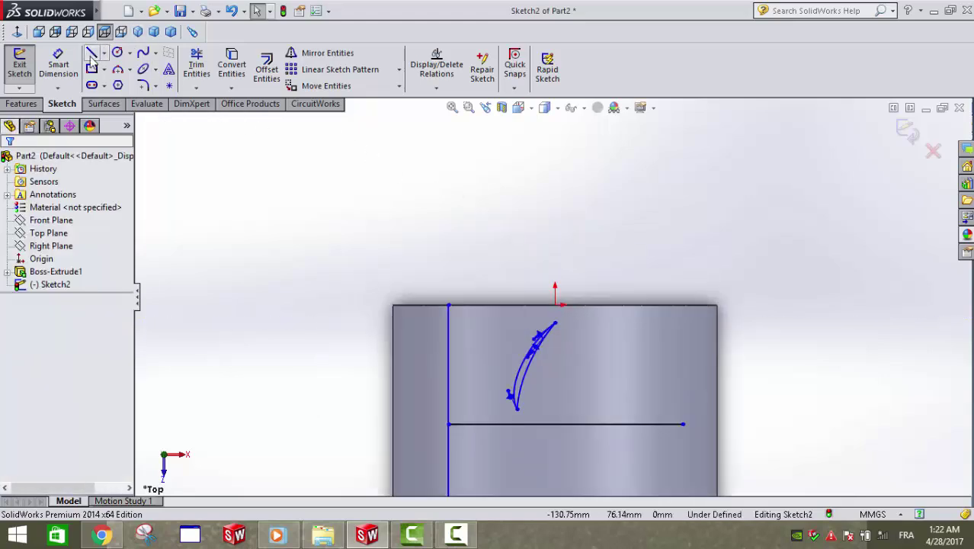
left_click(320, 53)
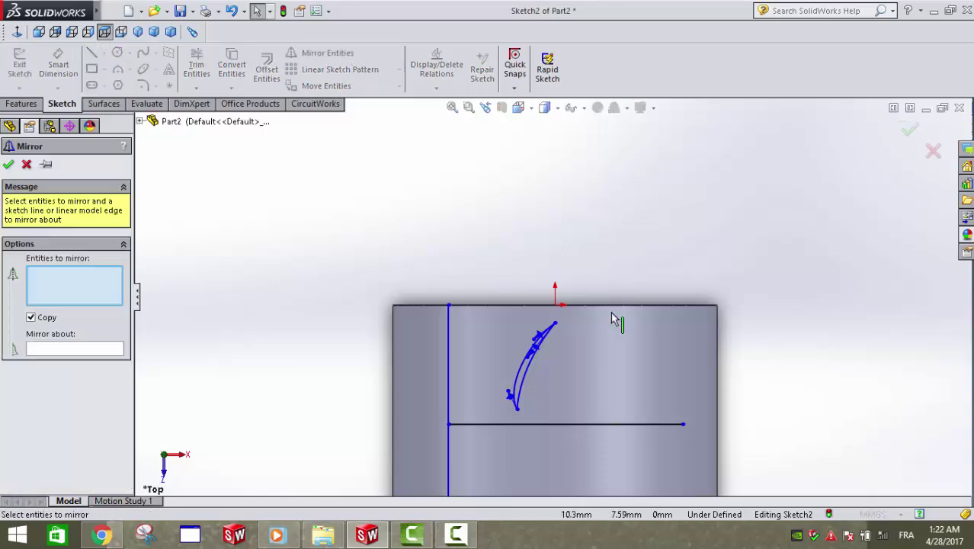
scroll(563, 305, "up", 4)
scroll(507, 370, "down", 5)
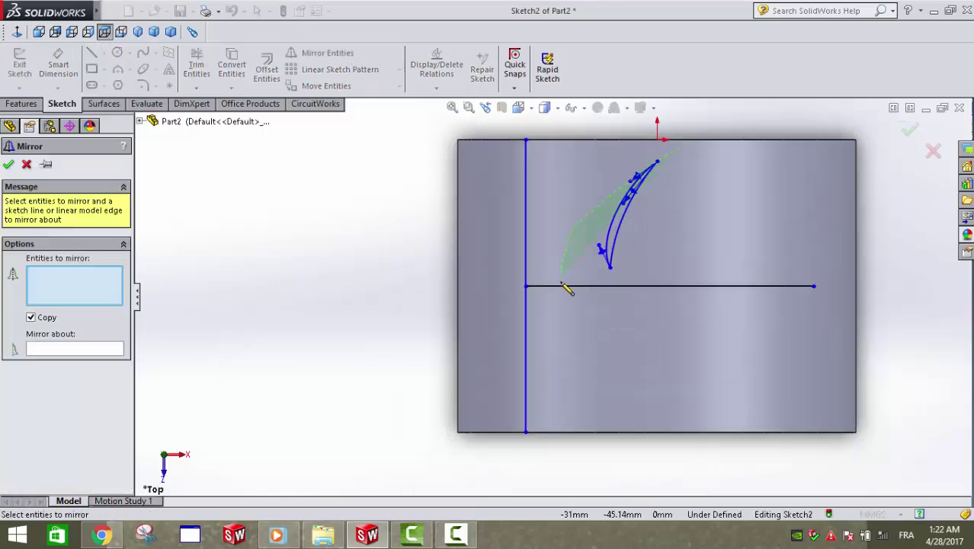
left_click(660, 192)
left_click(644, 179)
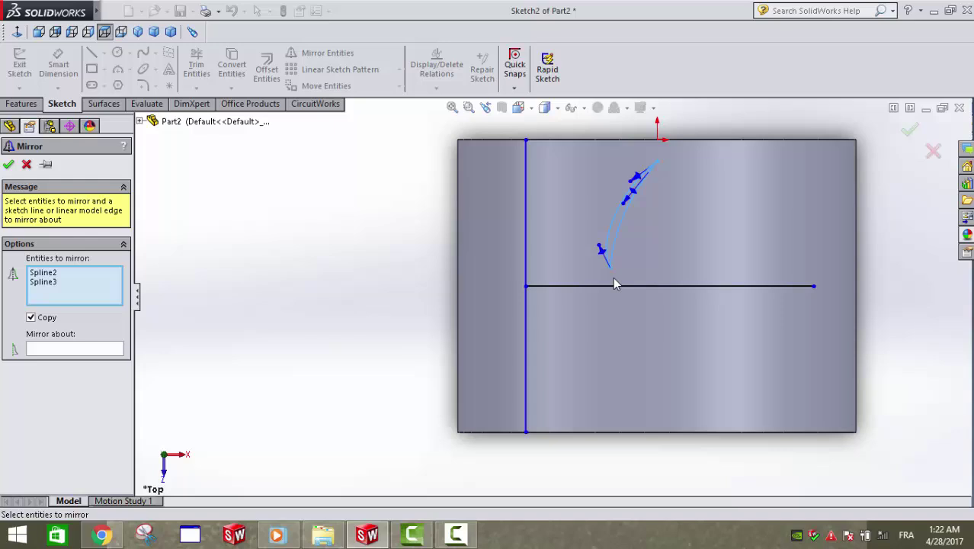
left_click(95, 350)
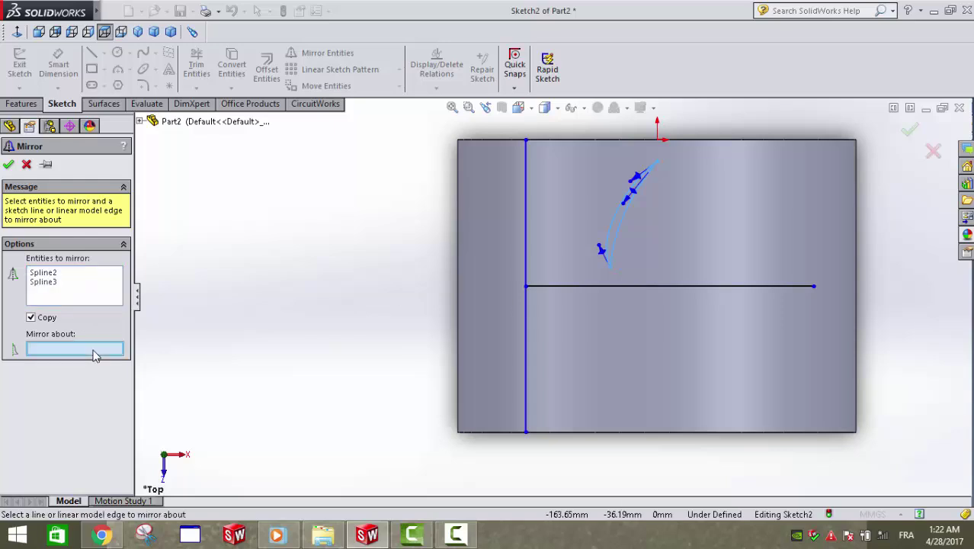
left_click(651, 287)
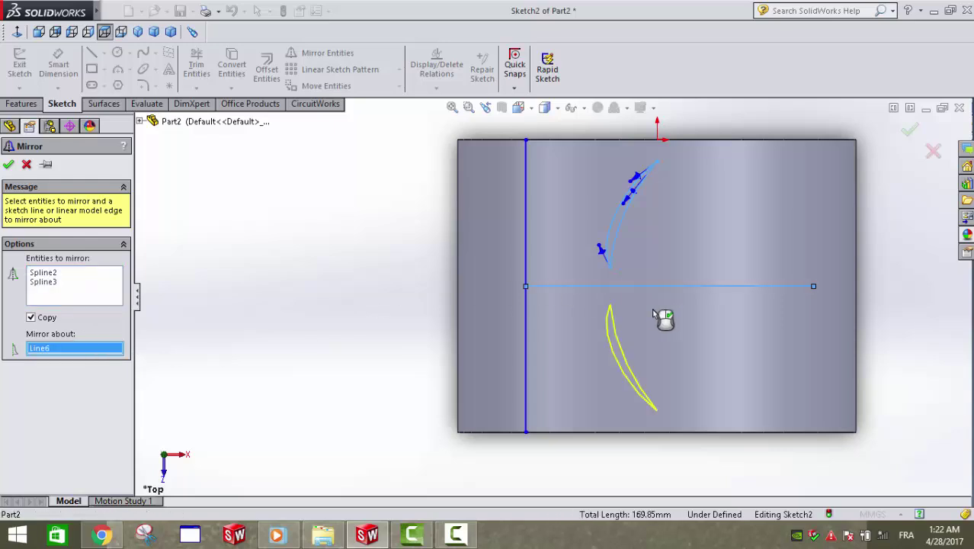
left_click(8, 166)
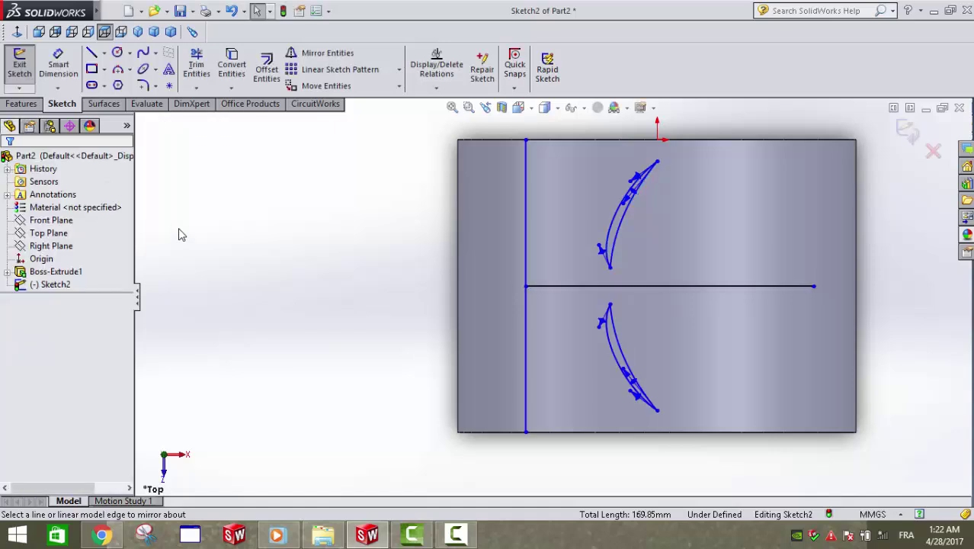
Draw a vertical line down to the bottom edge and move it onto the lower blade's tip.
left_click(91, 57)
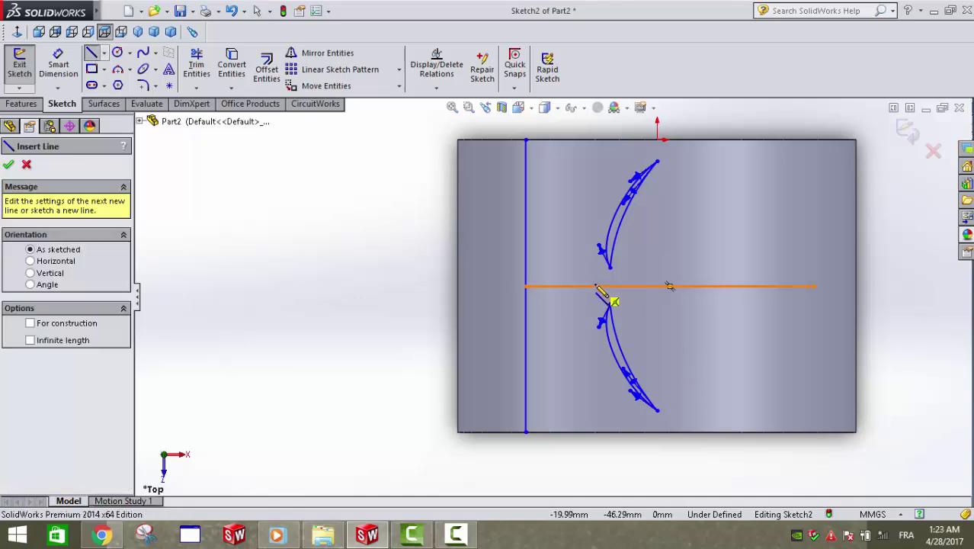
left_click(613, 303)
left_click(594, 285)
left_click(595, 432)
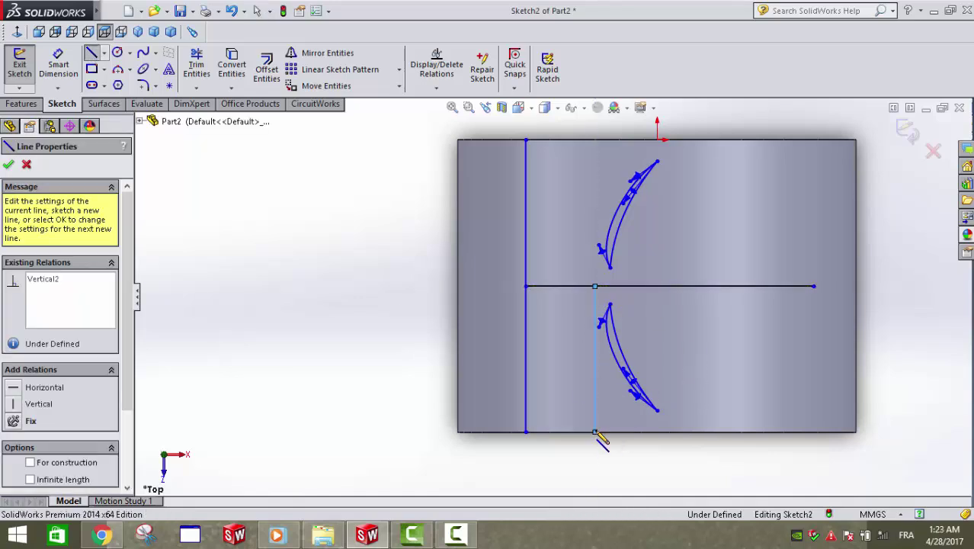
key("Escape")
scroll(712, 372, "down", 4)
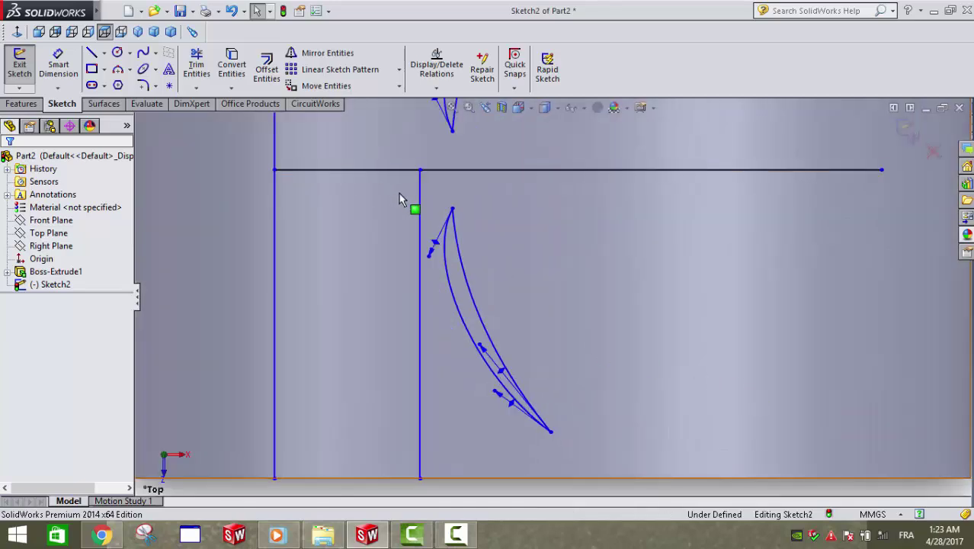
left_click_drag(420, 206, 440, 206)
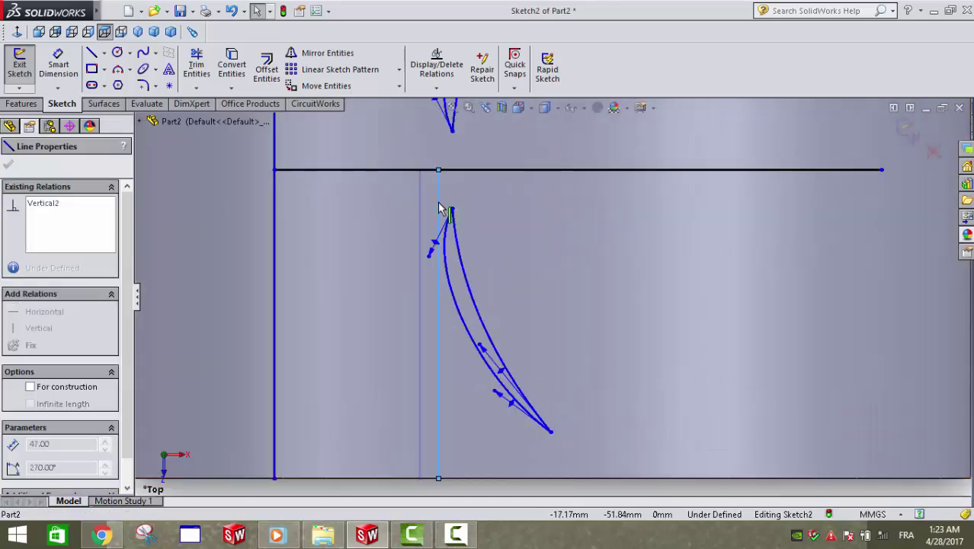
key("f")
key("Escape")
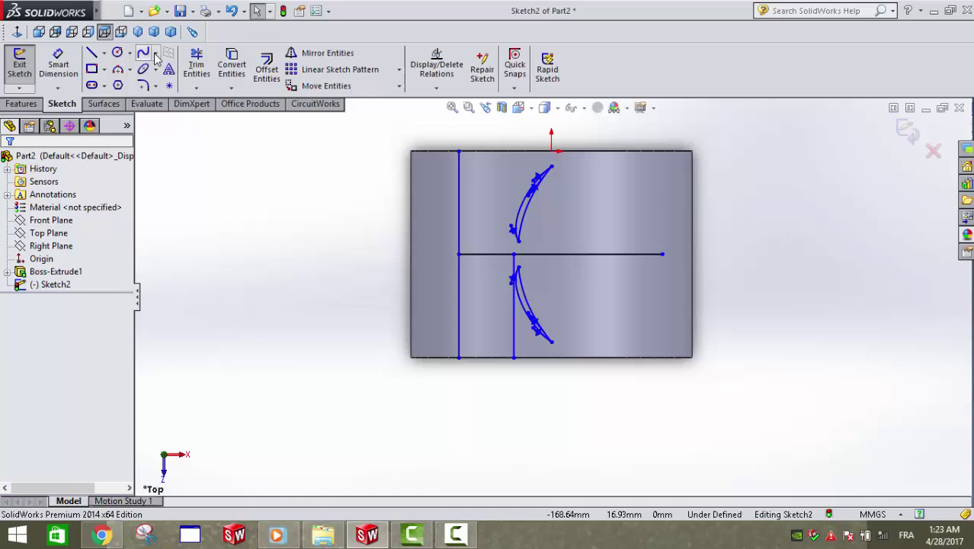
Mirror the lower blade's two splines about the new vertical line.
left_click(313, 58)
scroll(526, 304, "down", 5)
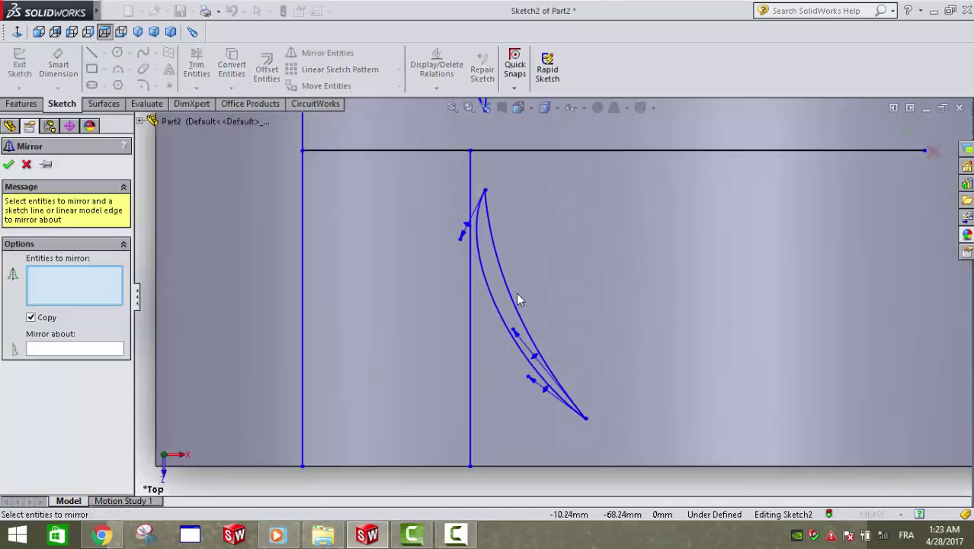
left_click(514, 292)
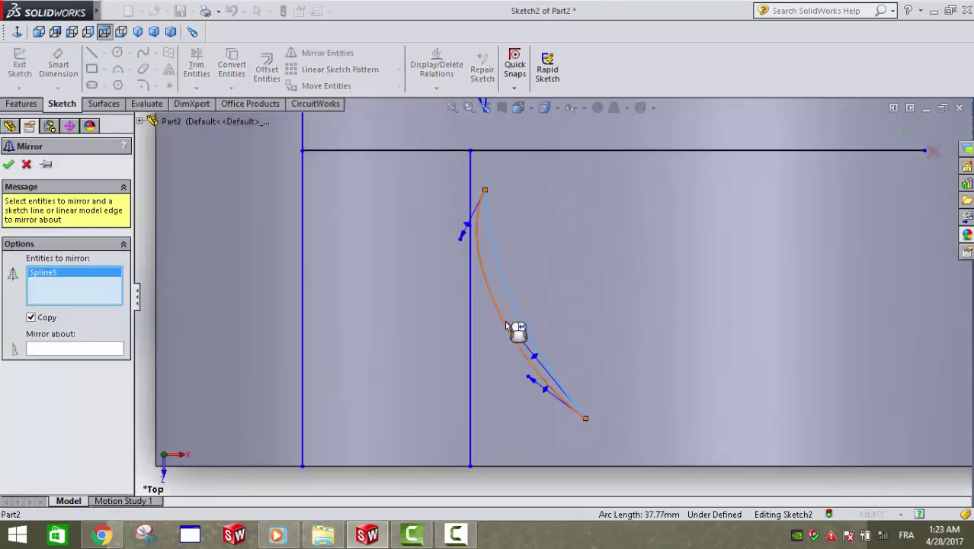
left_click(506, 326)
left_click(84, 351)
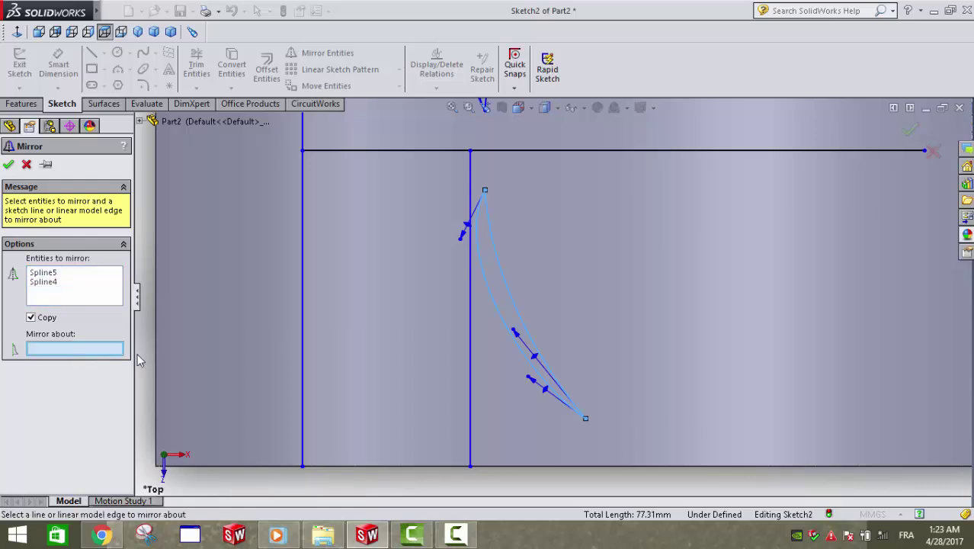
left_click(470, 316)
scroll(210, 299, "up", 1)
scroll(210, 300, "up", 1)
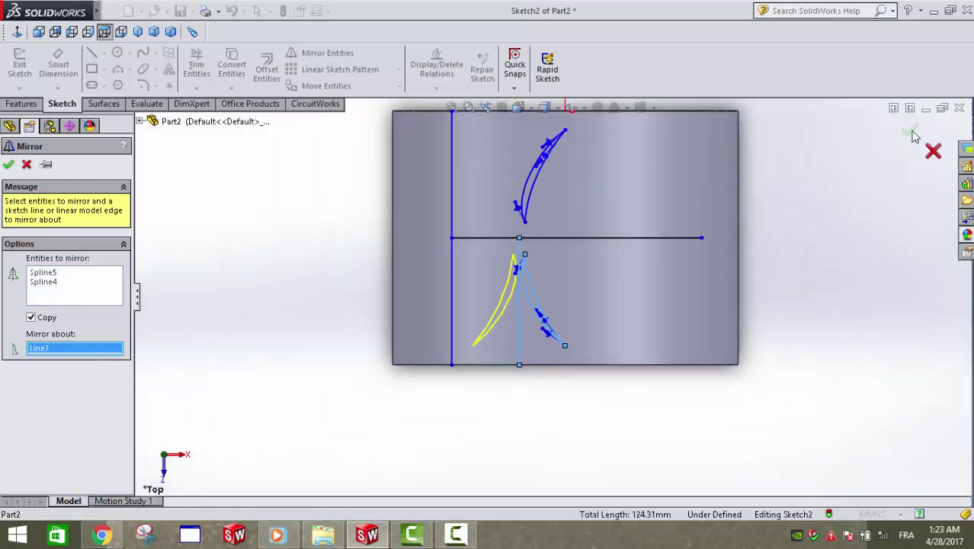
left_click(909, 130)
scroll(807, 264, "up", 1)
scroll(423, 367, "down", 1)
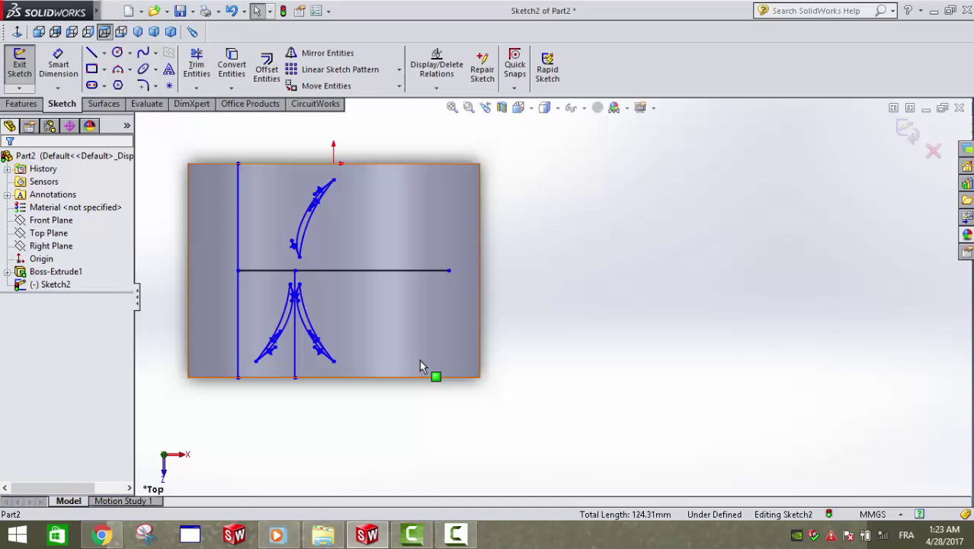
Power-trim the two right splines and the vertical and horizontal reference lines, accepting each relation warning.
left_click(196, 64)
scroll(302, 330, "down", 1)
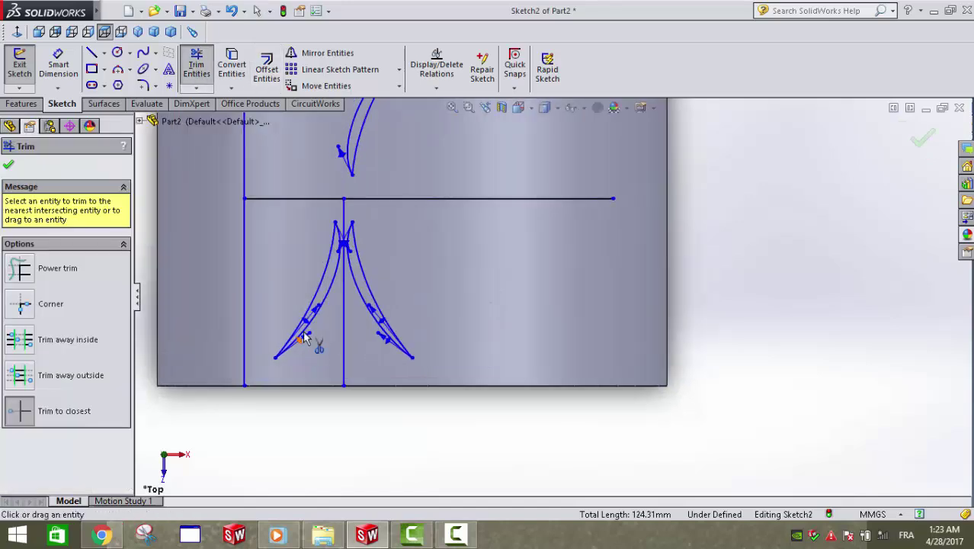
scroll(302, 330, "down", 1)
left_click(384, 278)
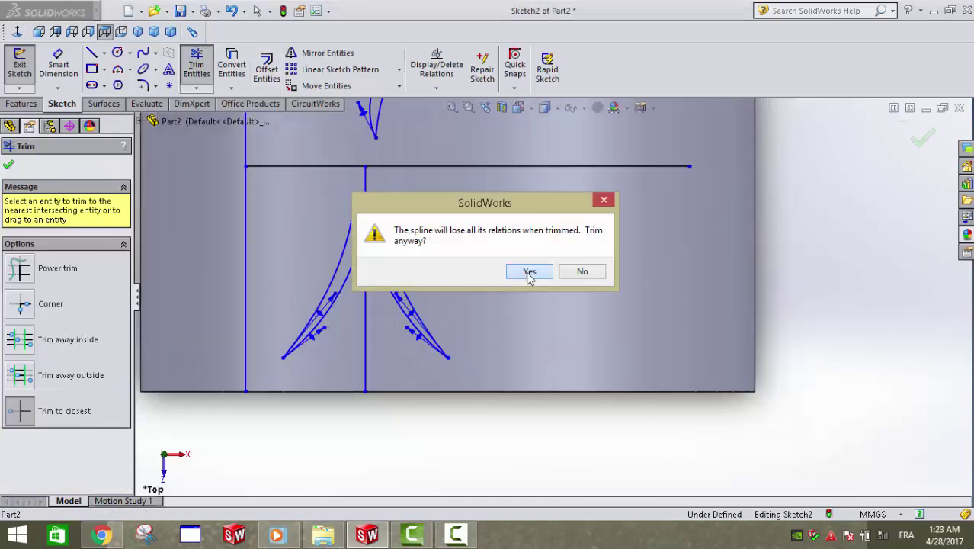
left_click(528, 271)
left_click(385, 296)
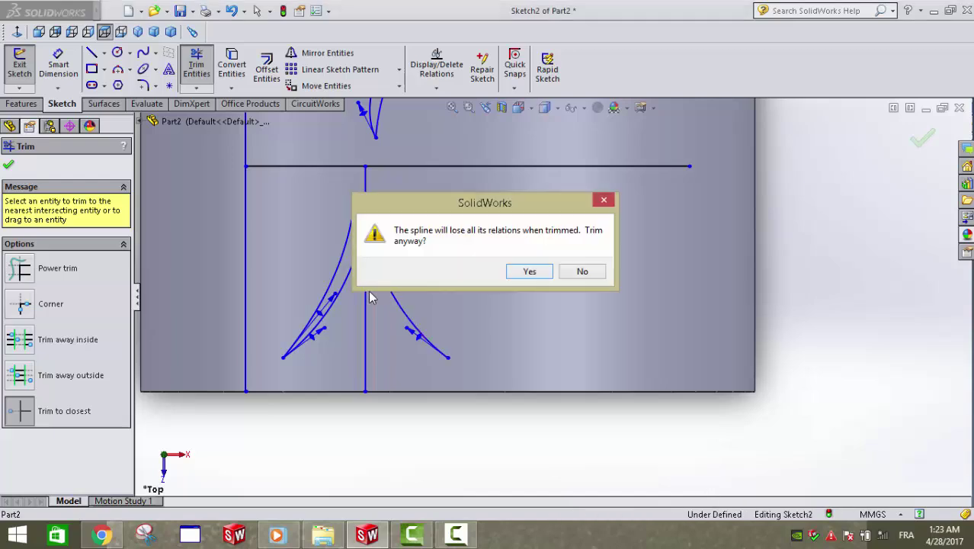
left_click(531, 272)
left_click_drag(362, 324, 273, 152)
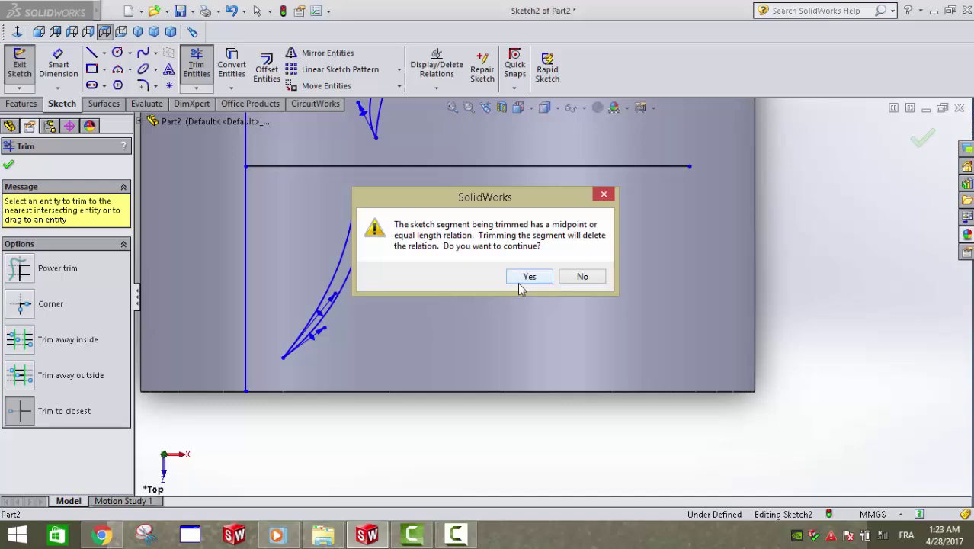
left_click(520, 282)
mouse_move(342, 173)
left_mouse_down()
mouse_move(268, 168)
mouse_move(240, 152)
left_mouse_up()
key("f")
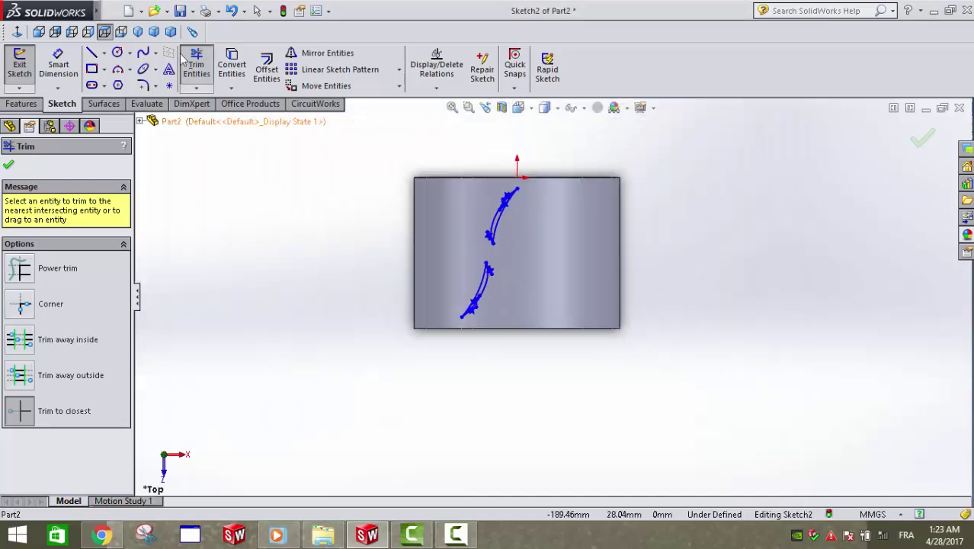
left_click(183, 61)
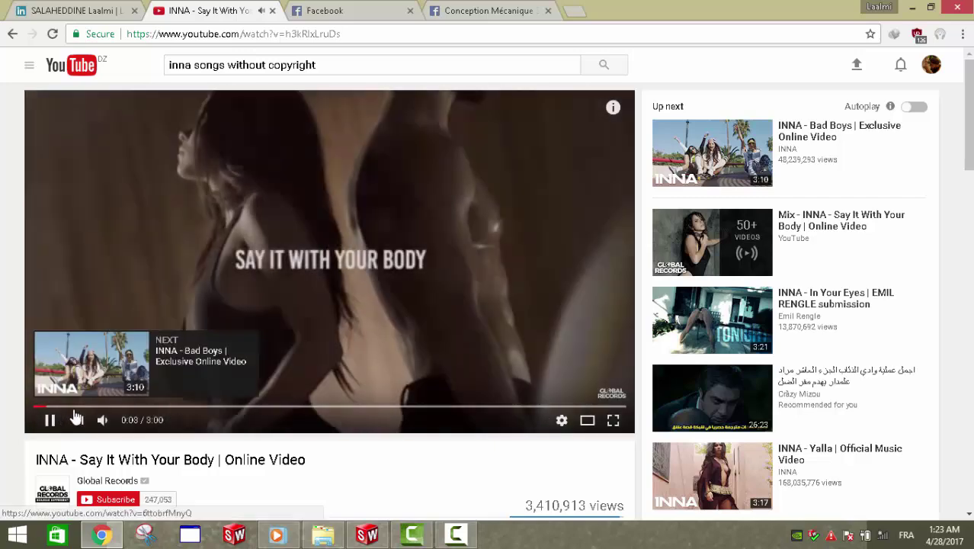
Skip to the next YouTube video, then restore and minimize the media player.
left_click(76, 419)
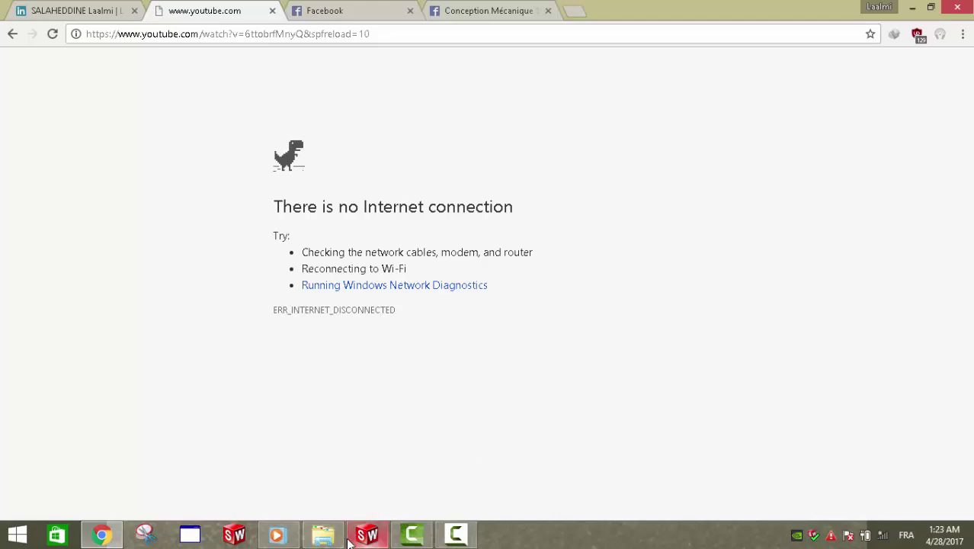
left_click(281, 537)
left_click(280, 536)
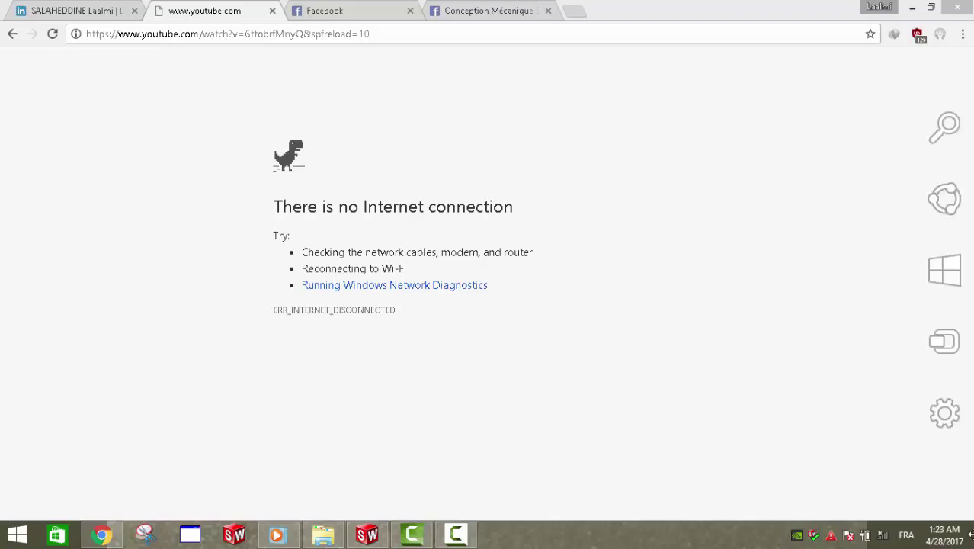
Select the Alan Walker MP3 on the desktop, return to SolidWorks, and bring up the playing media player.
left_click(971, 545)
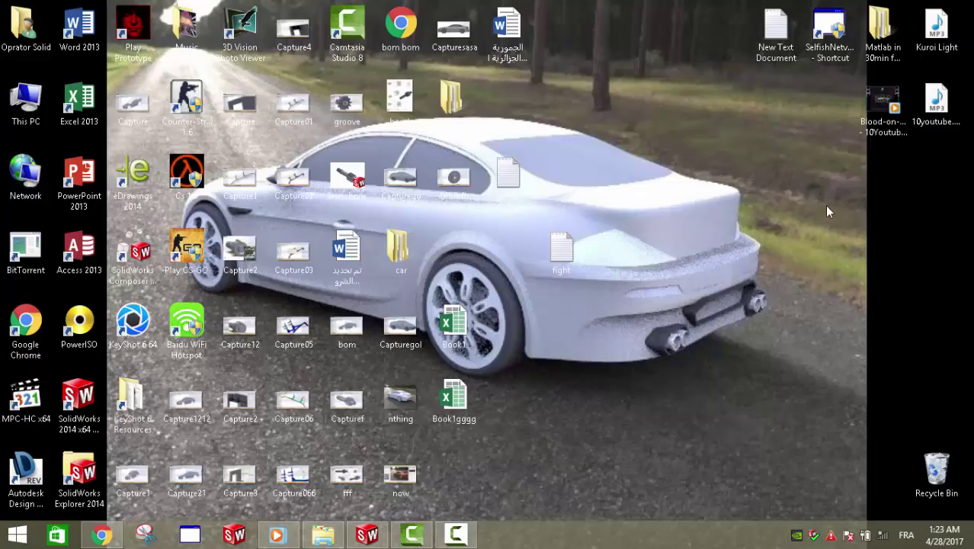
key("Down")
key("Right")
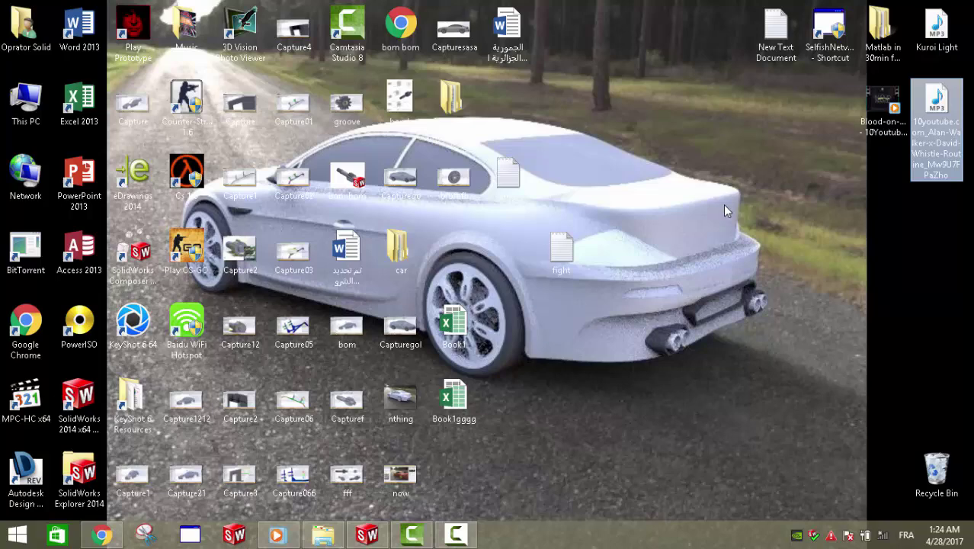
left_click(637, 297)
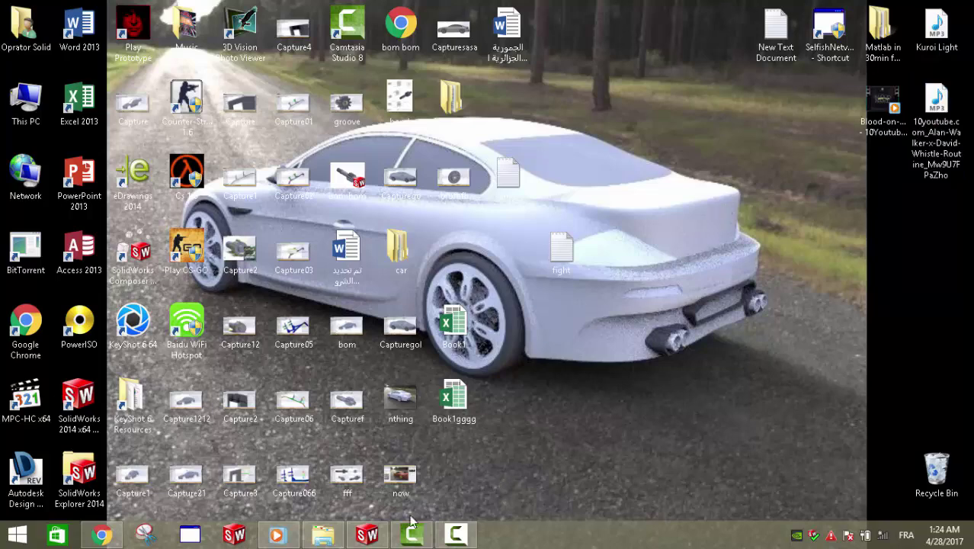
left_click(366, 533)
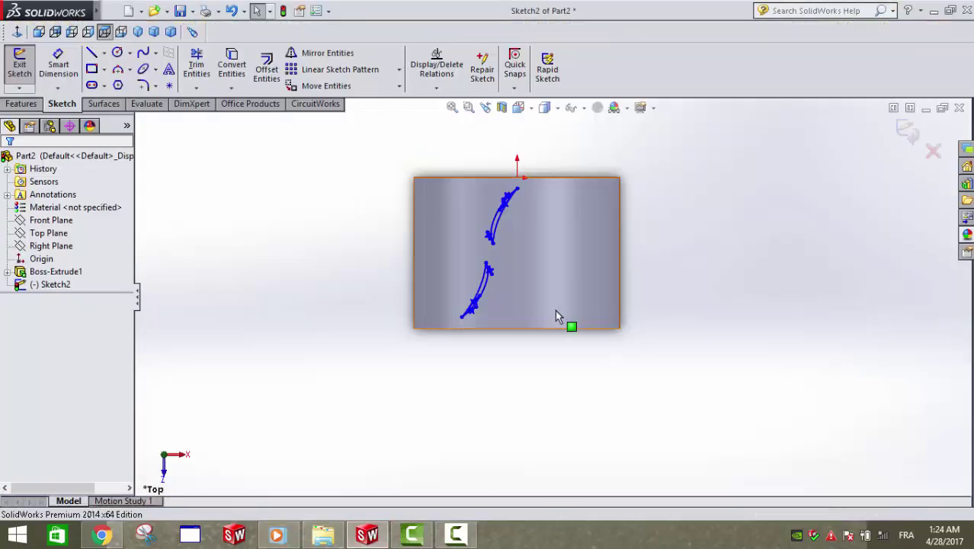
scroll(555, 311, "down", 3)
scroll(510, 212, "up", 2)
scroll(543, 196, "down", 2)
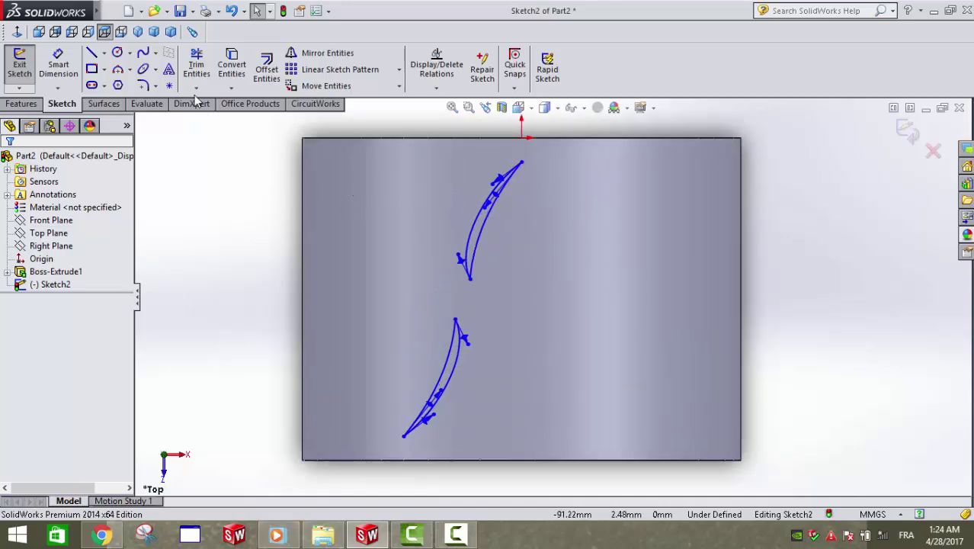
left_click(277, 533)
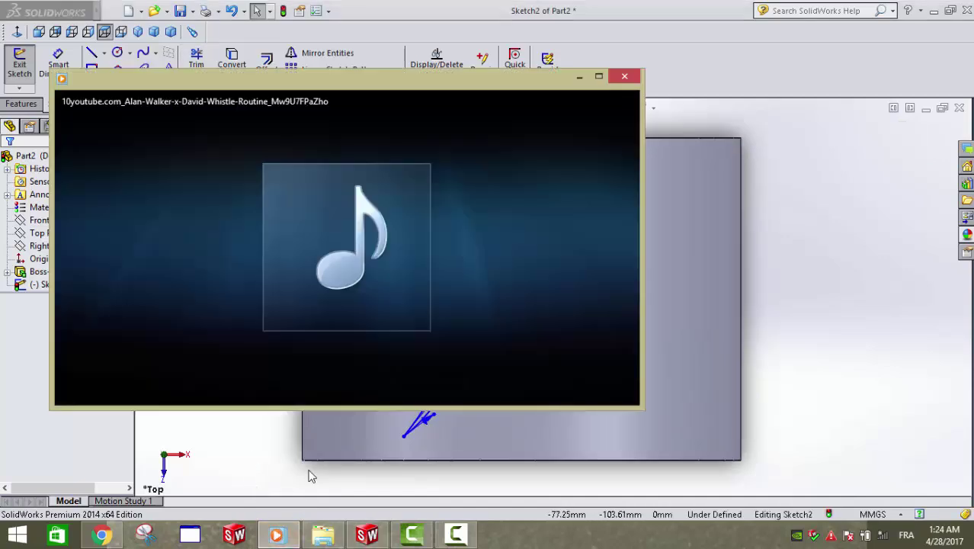
mouse_move(347, 244)
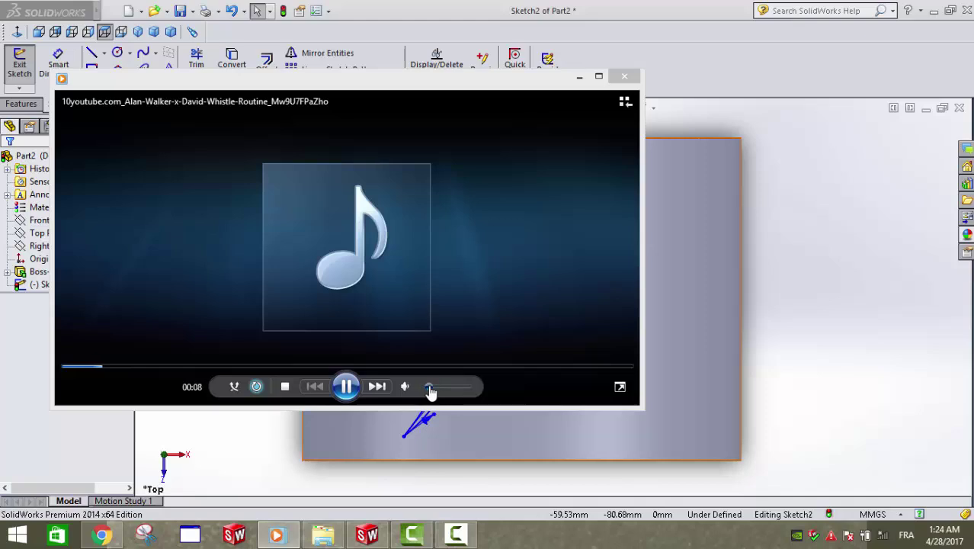
Extrude the two-blade sketch 147 mm, adding a slanted solid blade across the tube.
left_click(870, 279)
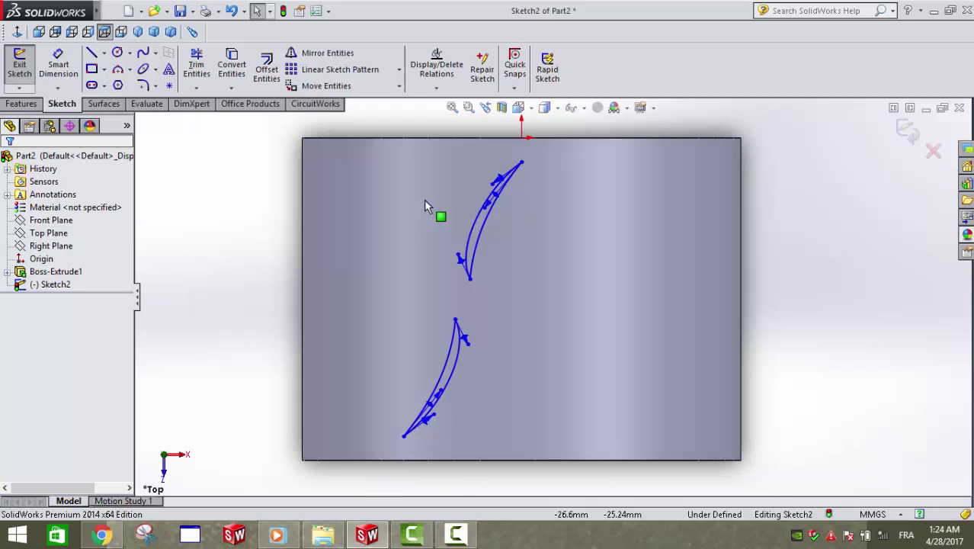
left_click(18, 105)
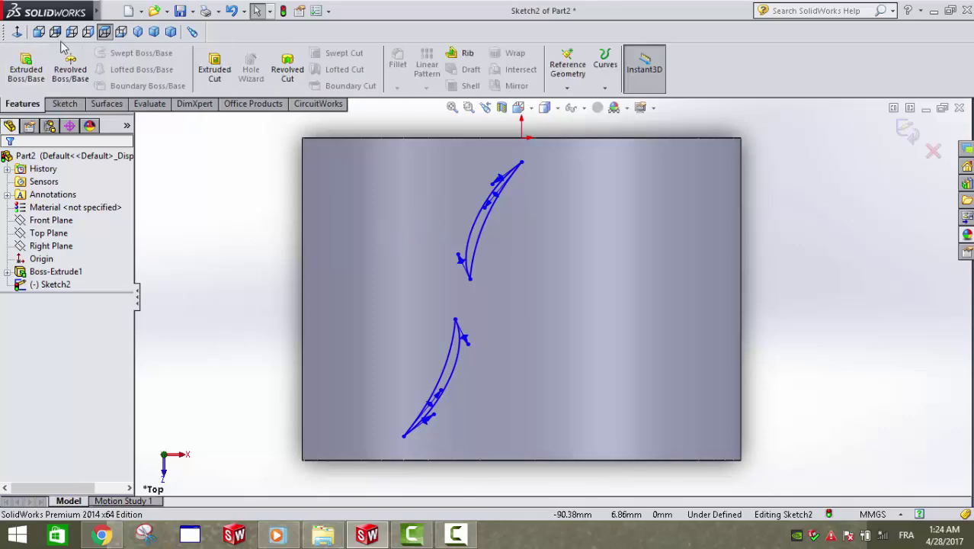
left_click(26, 67)
scroll(467, 213, "down", 3)
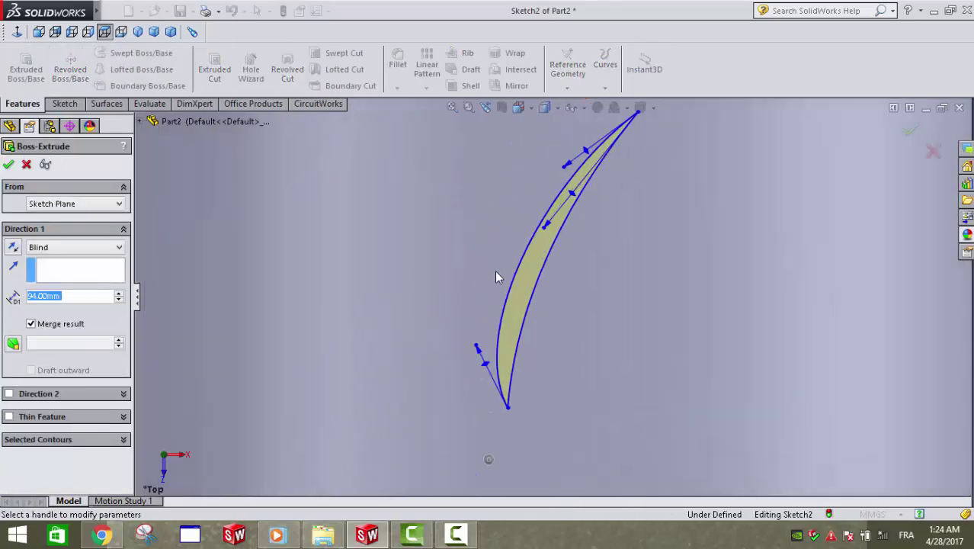
scroll(495, 269, "up", 4)
scroll(525, 355, "up", 3)
mouse_move(581, 409)
middle_mouse_down()
mouse_move(588, 186)
mouse_move(573, 187)
middle_mouse_up()
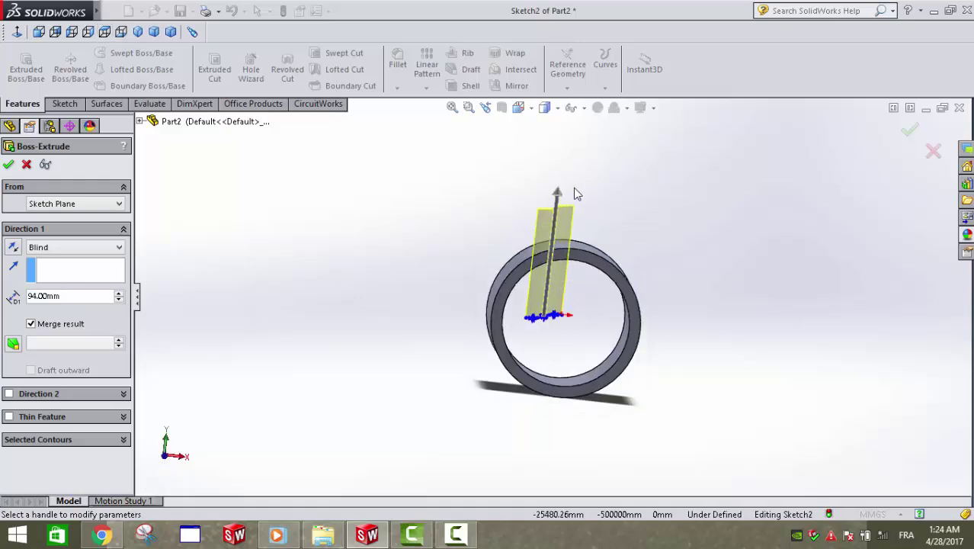
left_click_drag(560, 194, 564, 141)
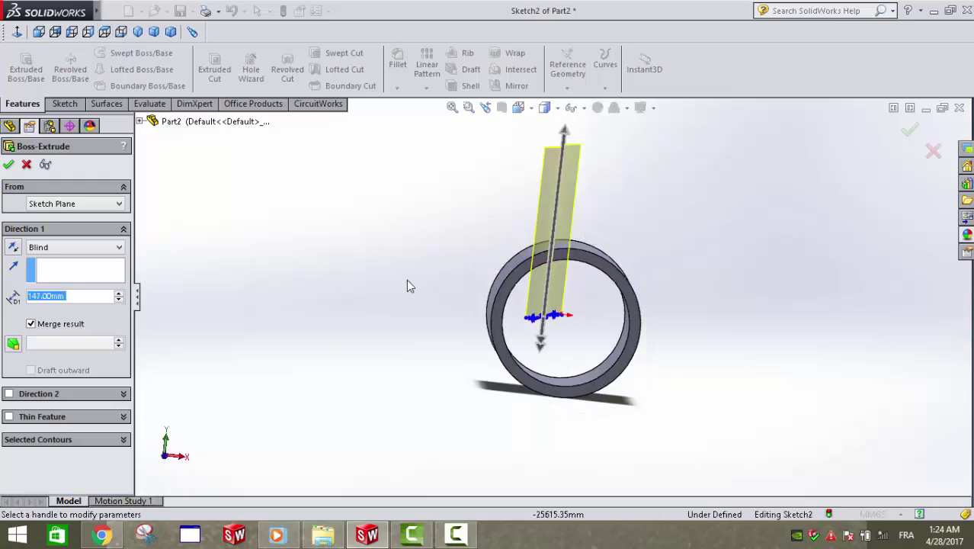
mouse_move(406, 279)
middle_mouse_down()
mouse_move(381, 480)
mouse_move(388, 500)
mouse_move(394, 492)
mouse_move(384, 495)
middle_mouse_up()
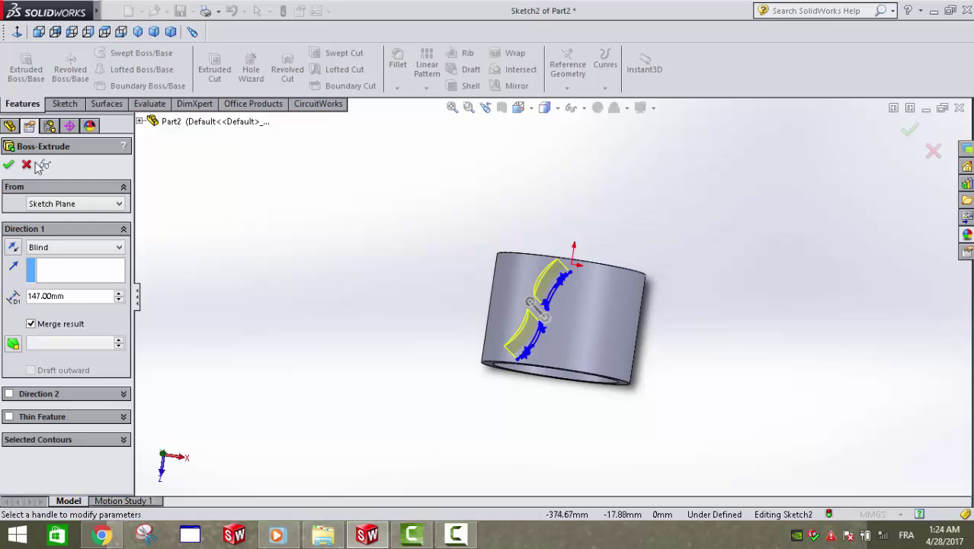
left_click(9, 166)
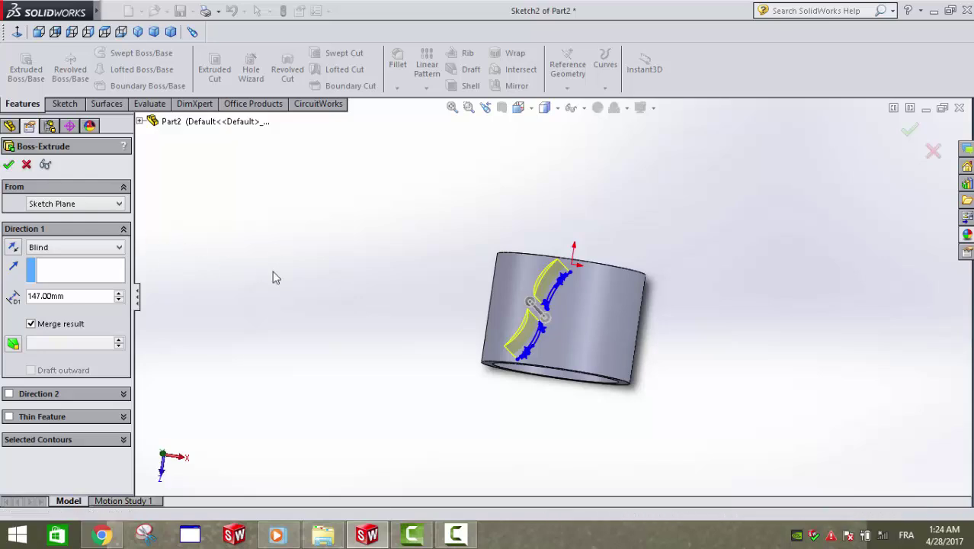
mouse_move(463, 389)
middle_mouse_down()
mouse_move(517, 406)
mouse_move(480, 185)
mouse_move(521, 243)
middle_mouse_up()
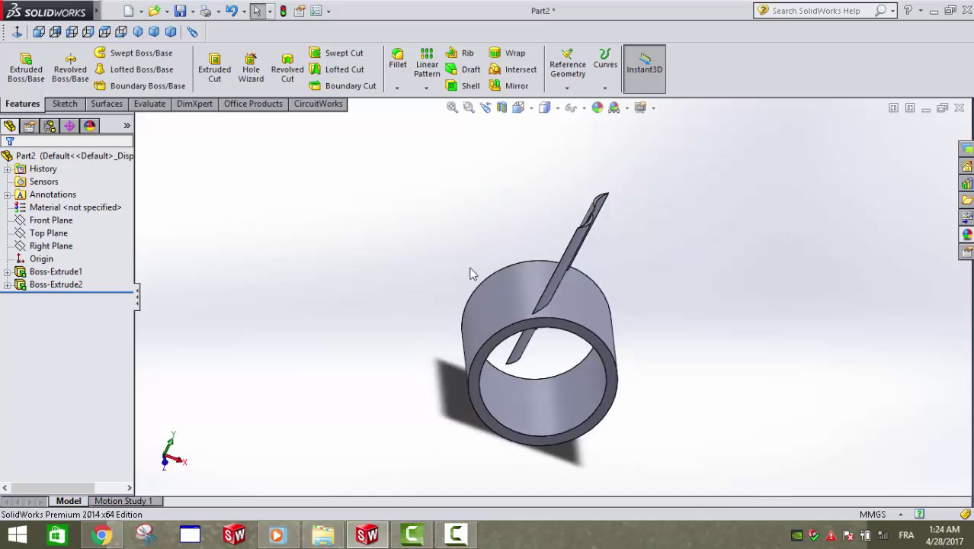
Reopen Boss-Extrude2's Sketch2 for editing and view it from the top.
left_click(6, 284)
left_click(84, 297)
right_click(84, 298)
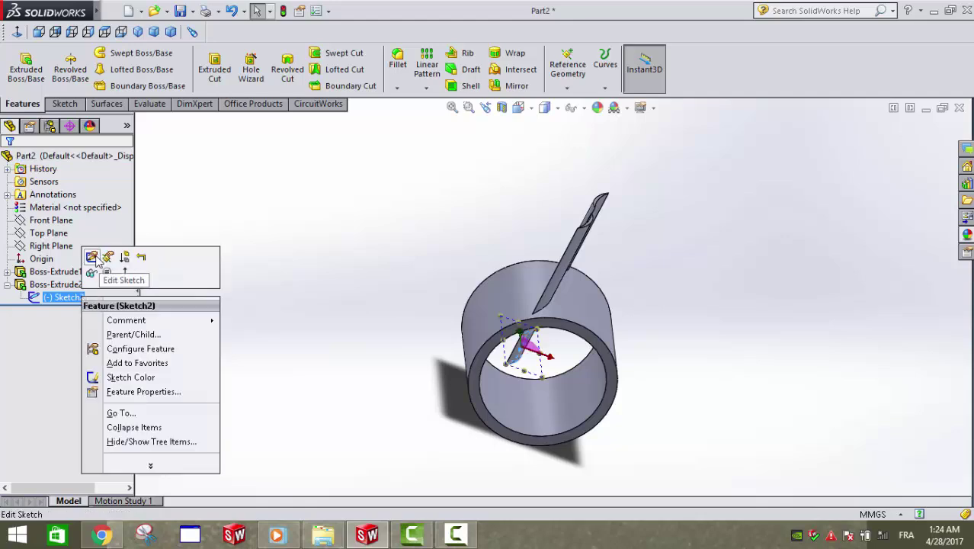
left_click(93, 258)
key("ctrl+5")
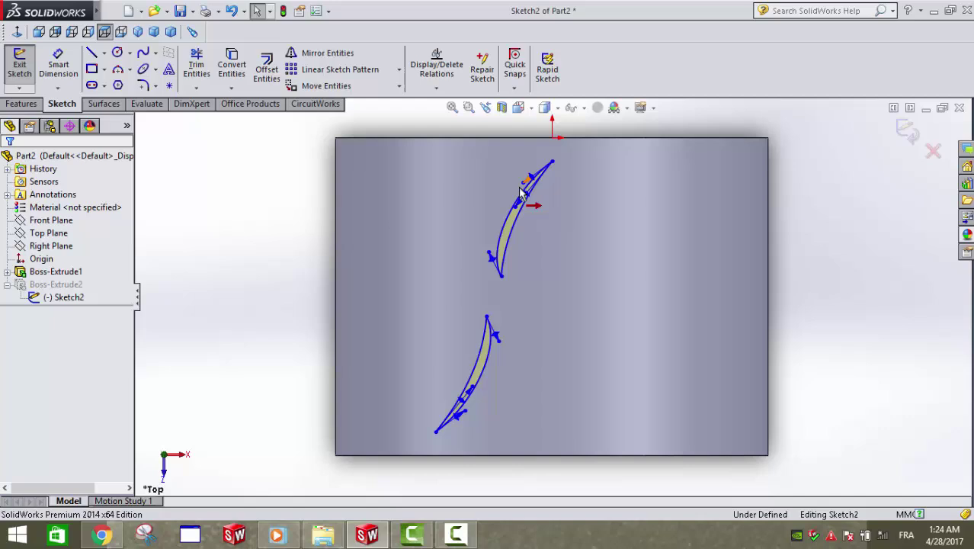
Lasso-select the two curved blade splines together.
left_click(524, 187)
scroll(533, 281, "up", 3)
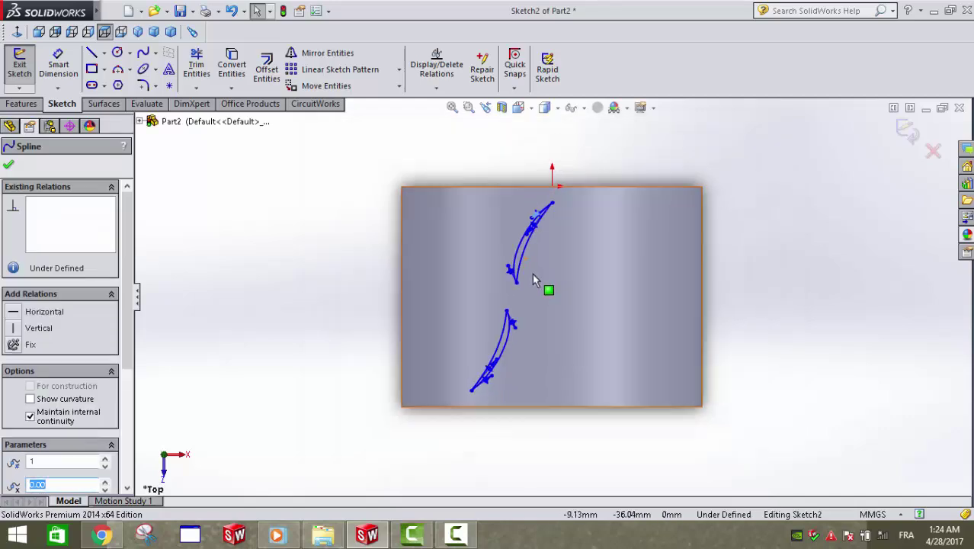
left_click(375, 215)
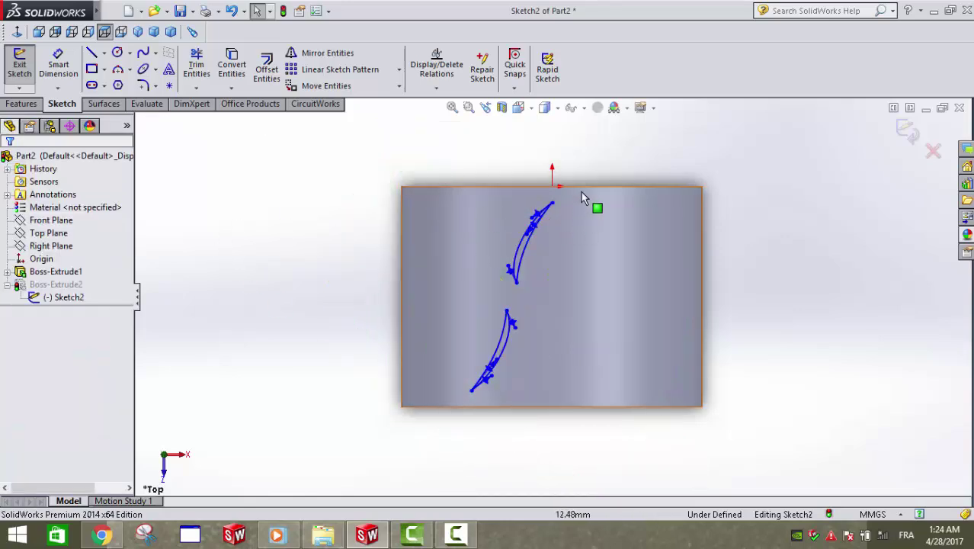
mouse_move(586, 167)
left_mouse_down()
mouse_move(614, 167)
mouse_move(505, 169)
left_mouse_up()
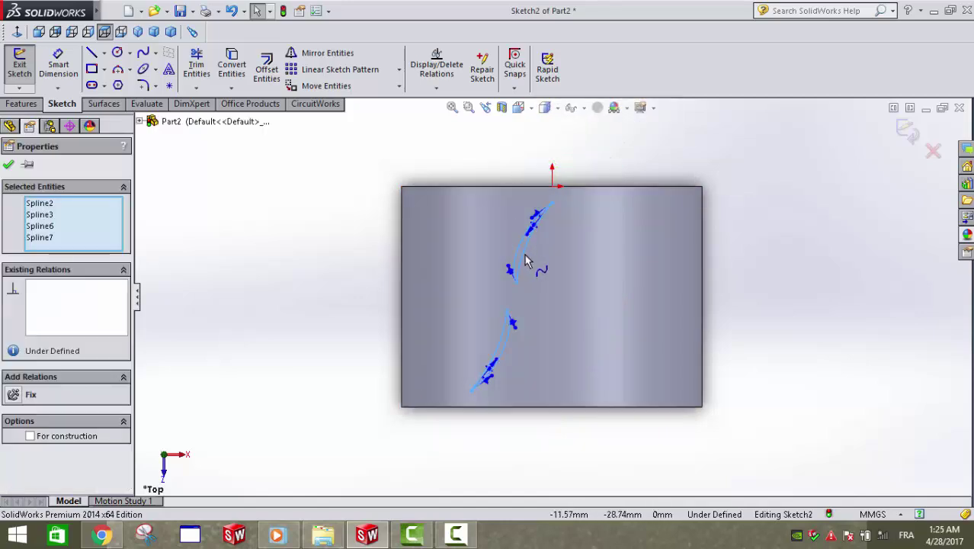
right_click(526, 261)
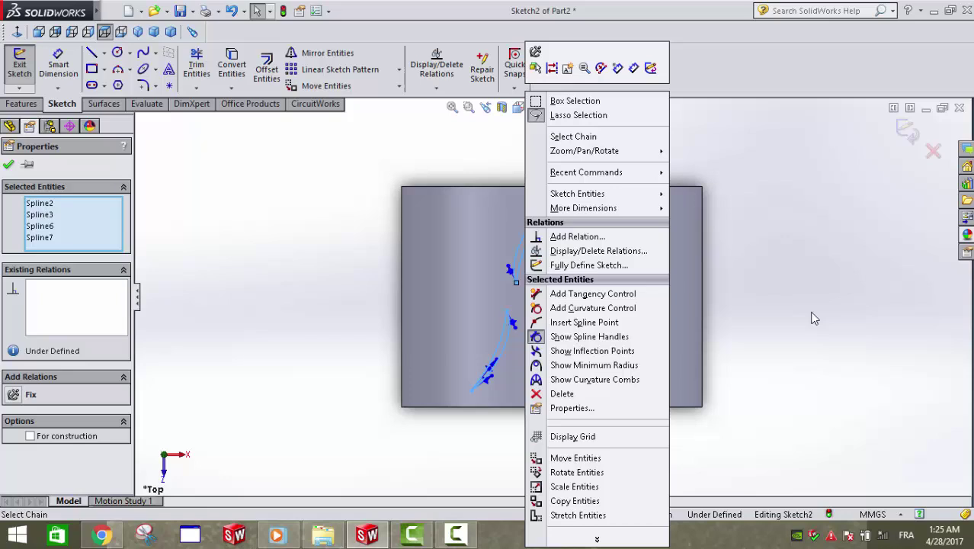
left_click(801, 333)
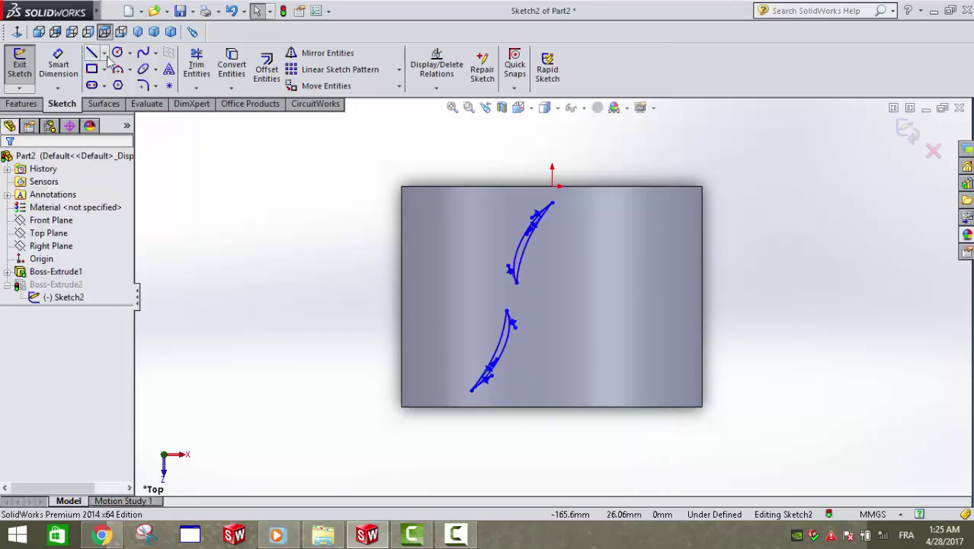
scroll(501, 222, "down", 3)
scroll(571, 289, "up", 2)
scroll(557, 301, "down", 2)
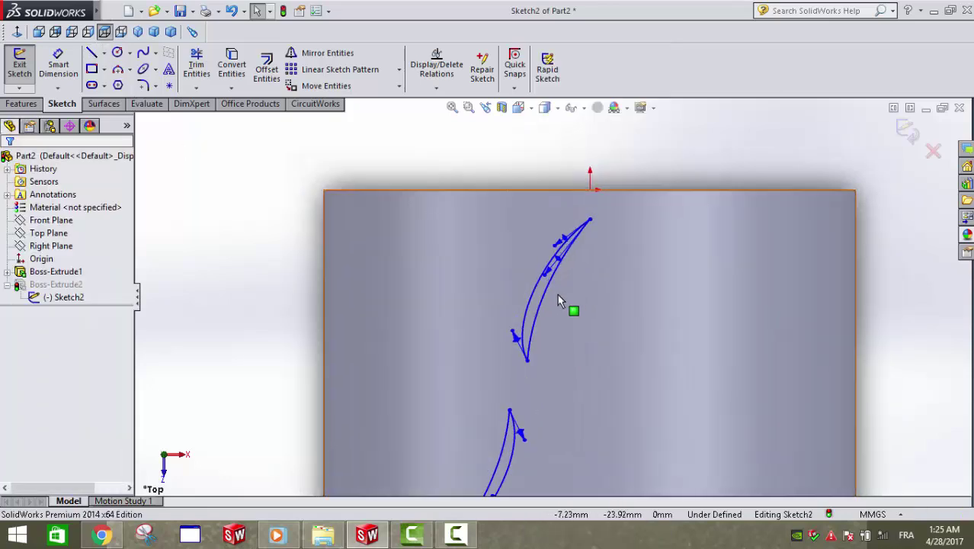
scroll(557, 301, "up", 3)
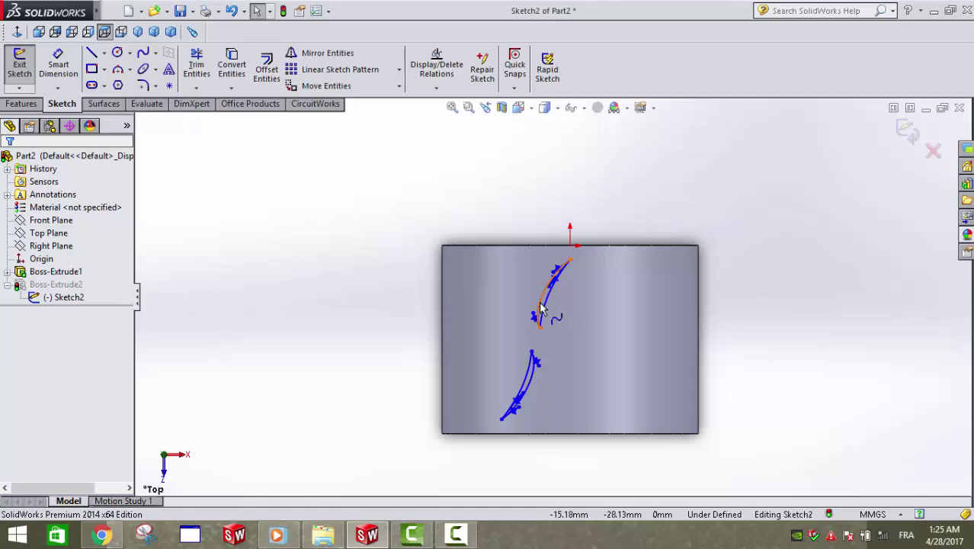
Drag the upper and lower blade splines into their new positions.
left_click(541, 308)
left_click_drag(556, 309, 555, 342)
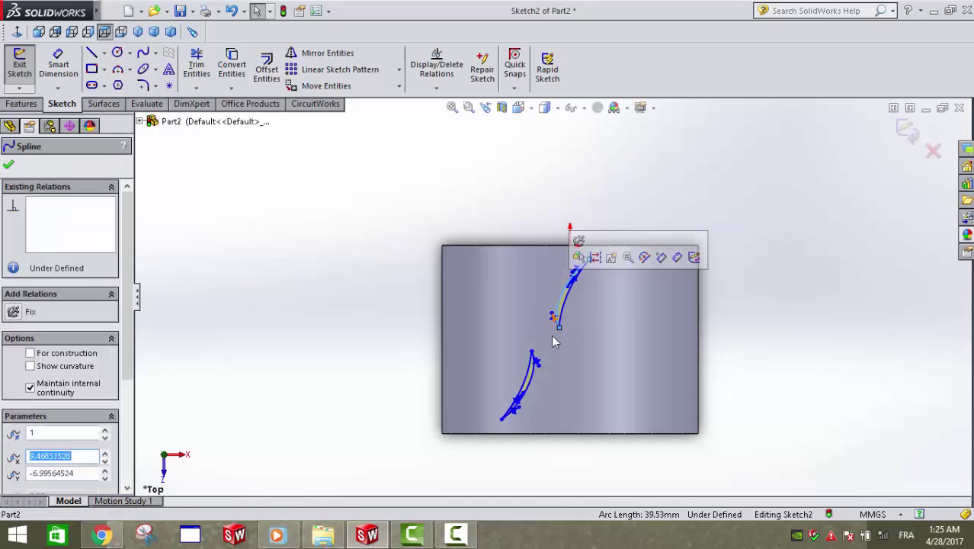
left_click_drag(526, 384, 571, 390)
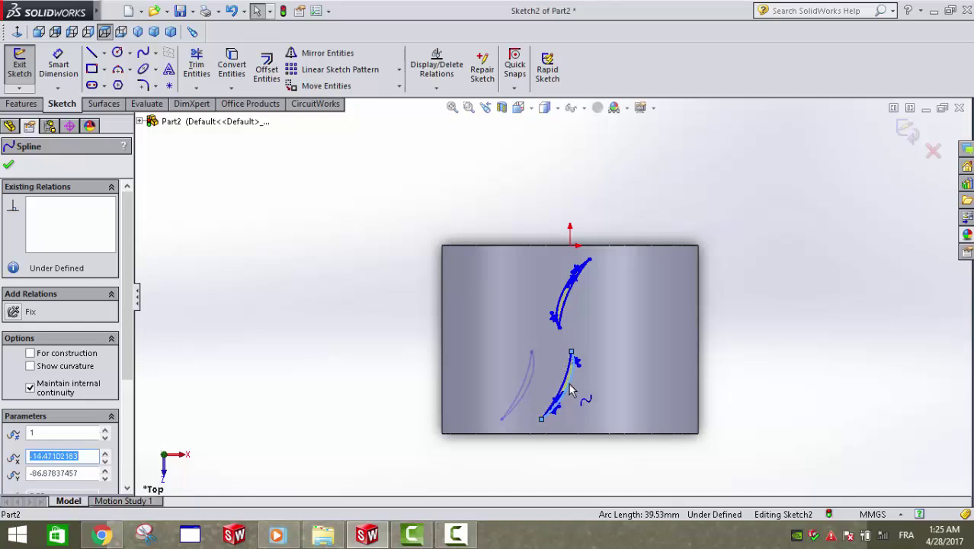
left_click(570, 303)
scroll(575, 300, "down", 3)
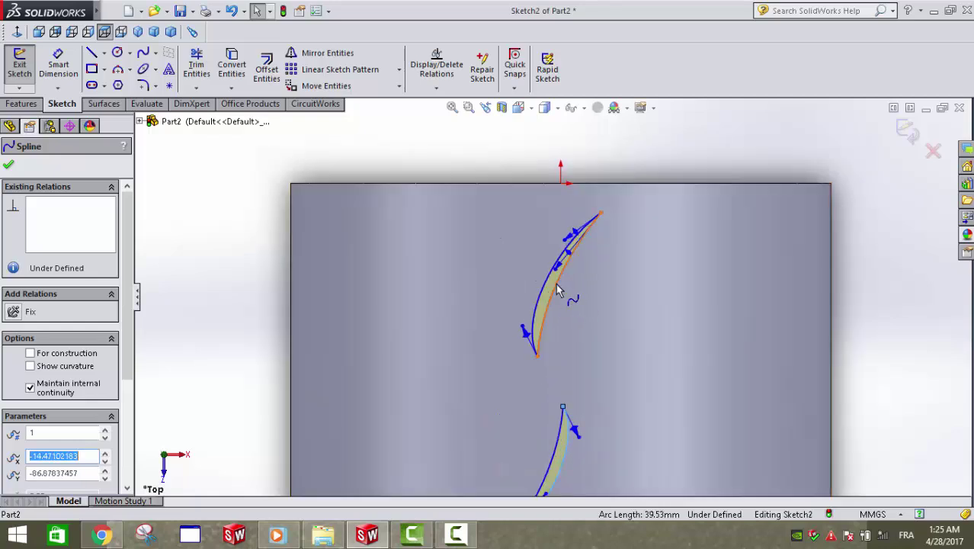
left_click_drag(558, 290, 578, 283)
left_click_drag(552, 446, 546, 435)
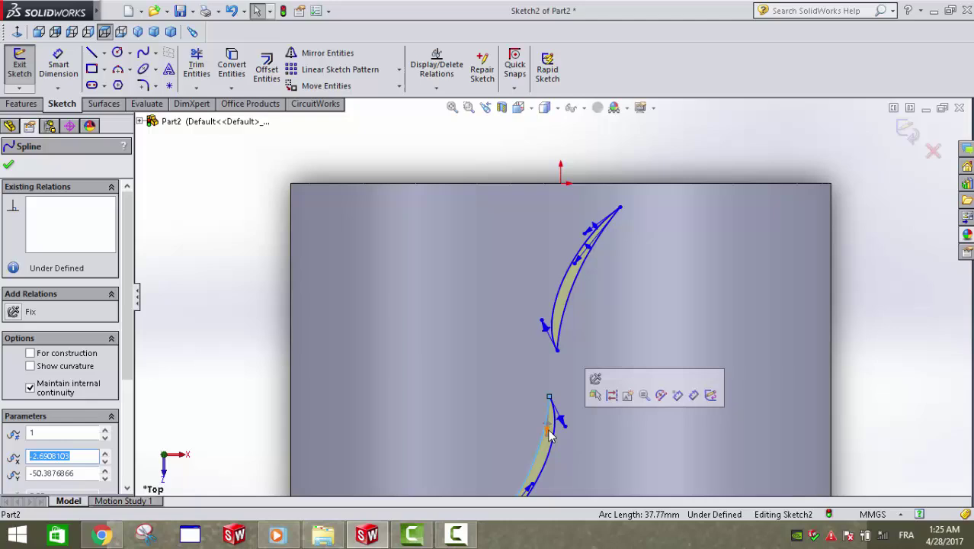
scroll(553, 435, "up", 5)
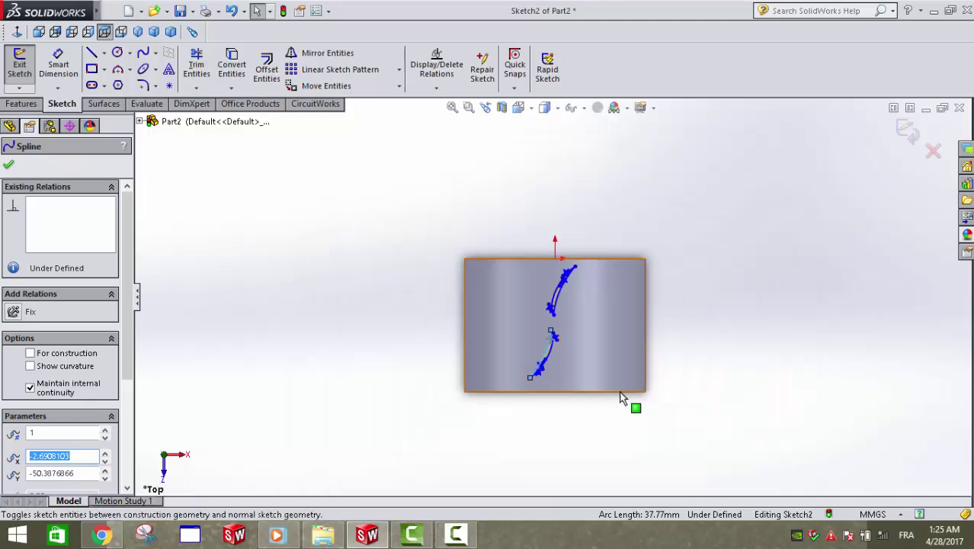
scroll(655, 366, "up", 1)
scroll(682, 335, "down", 5)
scroll(538, 221, "up", 5)
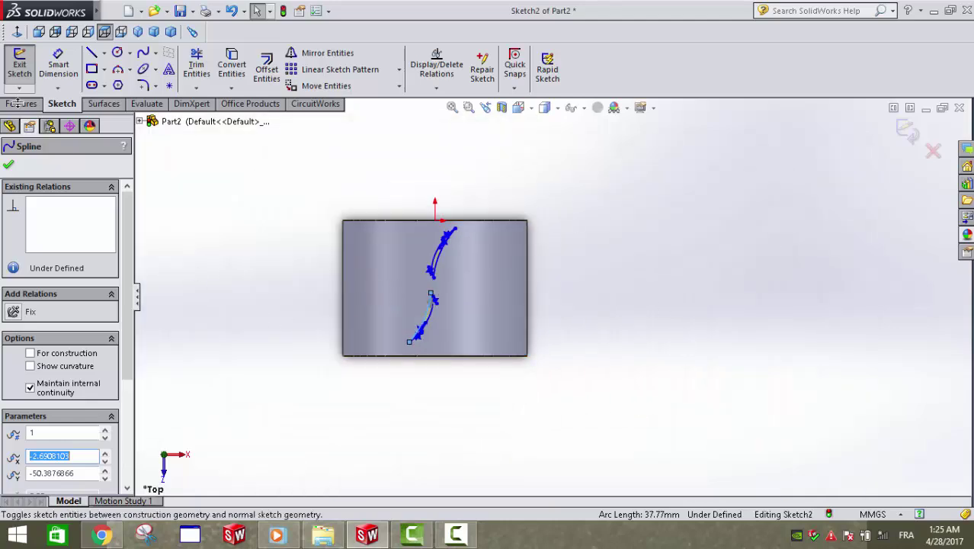
Exit the sketch to rebuild the blades and view the ring's front face Normal To.
left_click(907, 131)
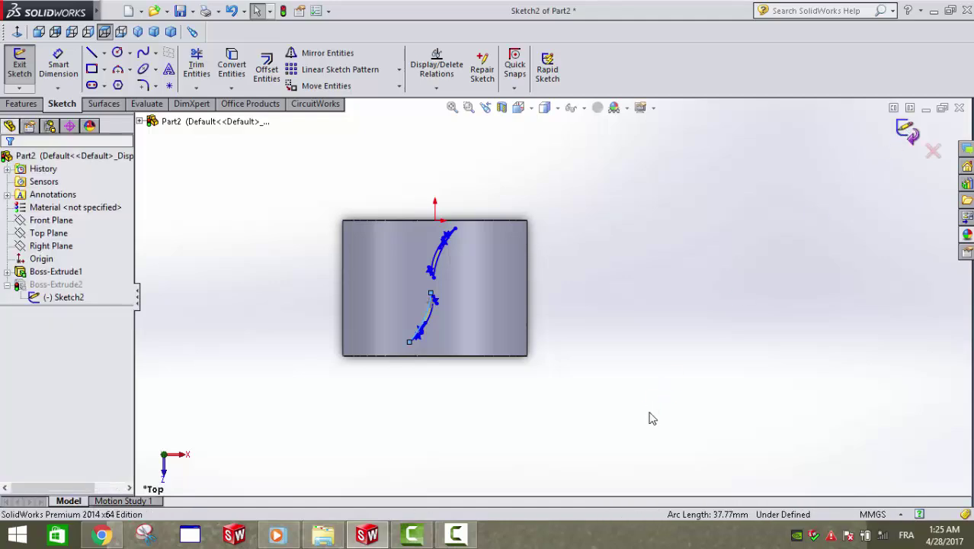
mouse_move(498, 409)
middle_mouse_down()
mouse_move(474, 274)
mouse_move(480, 195)
mouse_move(465, 211)
mouse_move(440, 188)
middle_mouse_up()
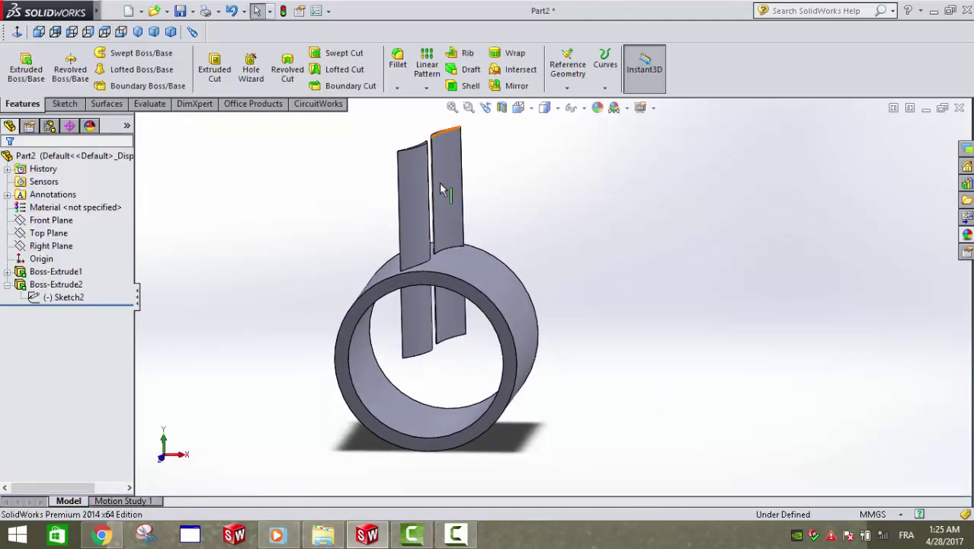
left_click(460, 302)
key("ctrl+8")
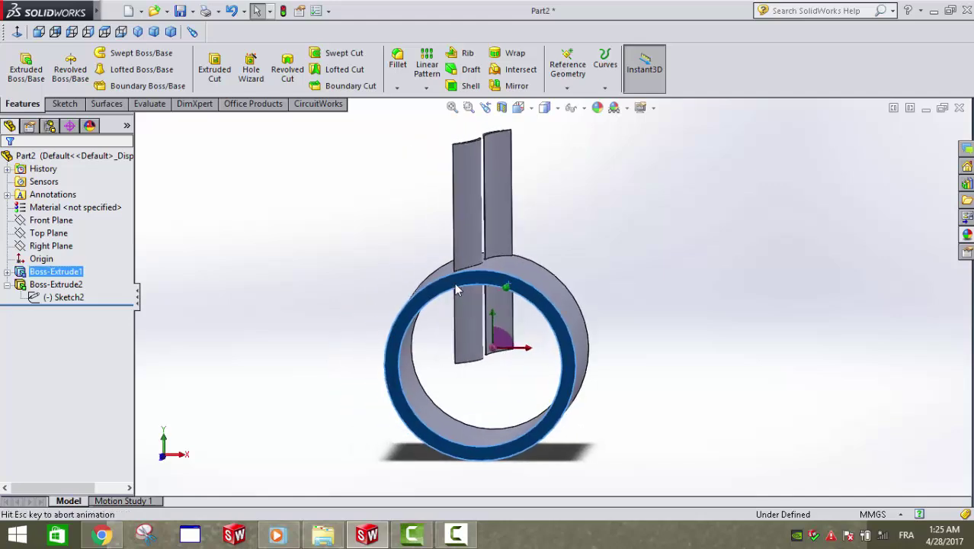
left_click(60, 105)
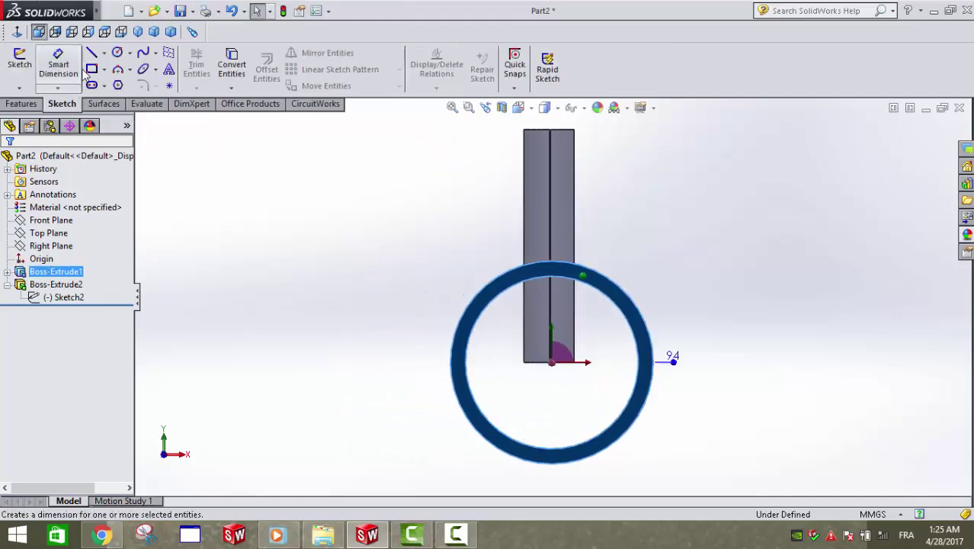
Sketch a circle centred at the origin, sized to the ring's inner bore edge.
left_click(118, 53)
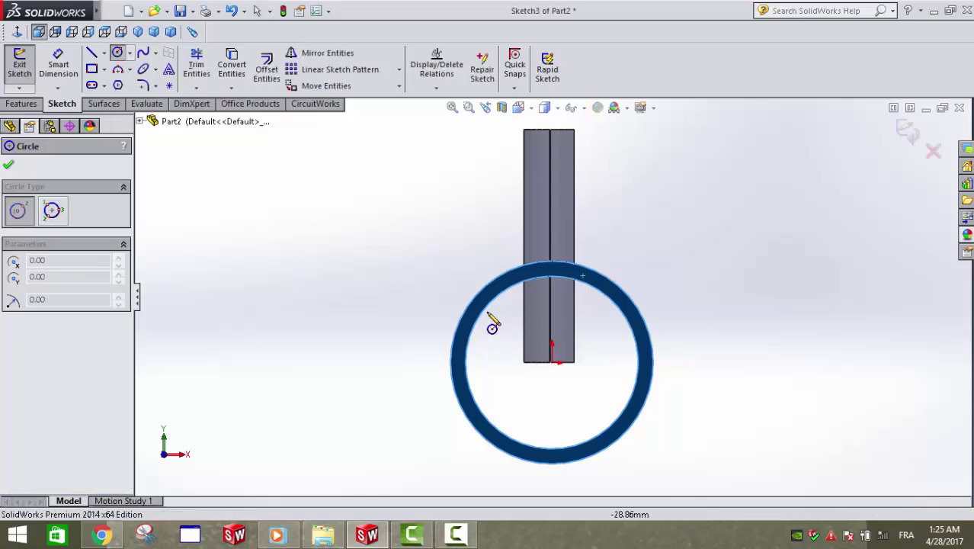
scroll(560, 381, "down", 1)
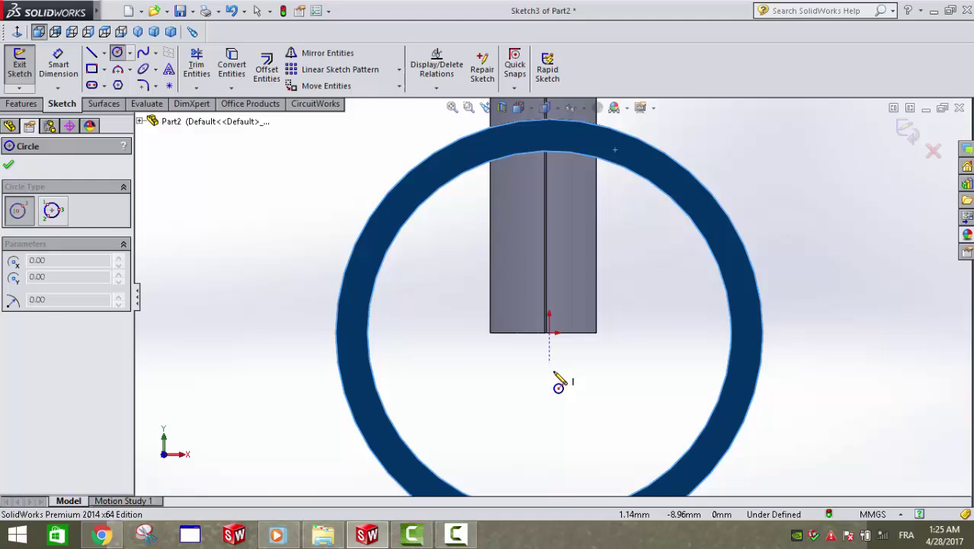
scroll(559, 378, "down", 1)
scroll(549, 320, "down", 2)
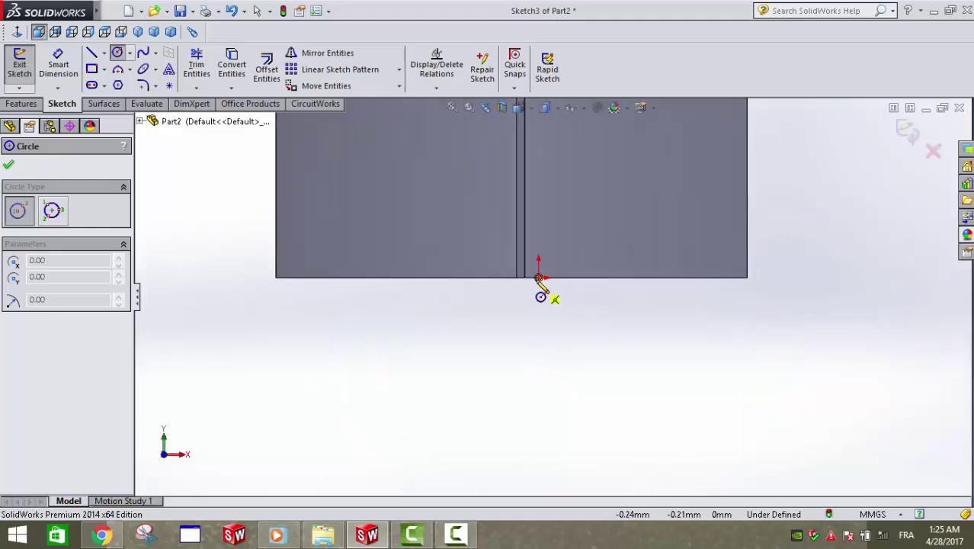
left_click(539, 278)
scroll(838, 305, "up", 2)
scroll(875, 240, "up", 2)
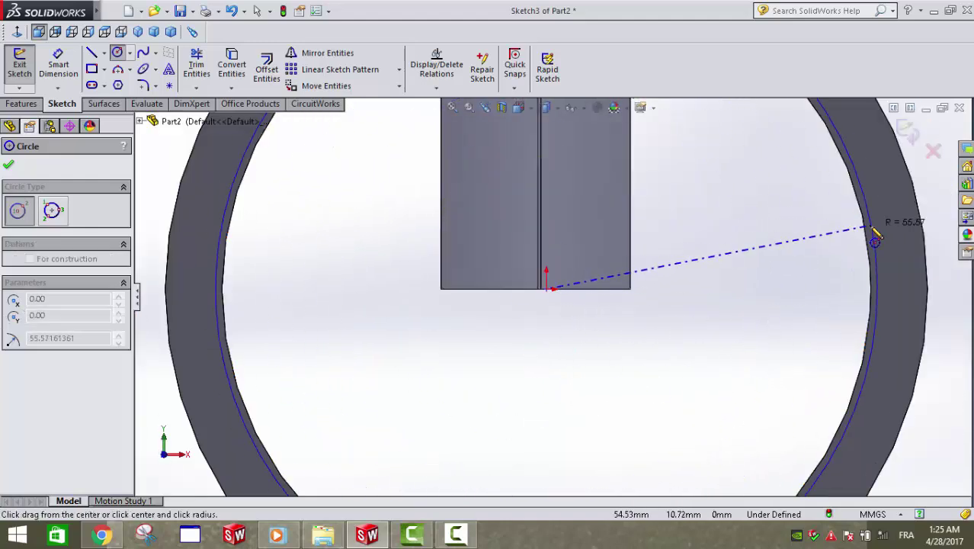
left_click(875, 240)
key("Escape")
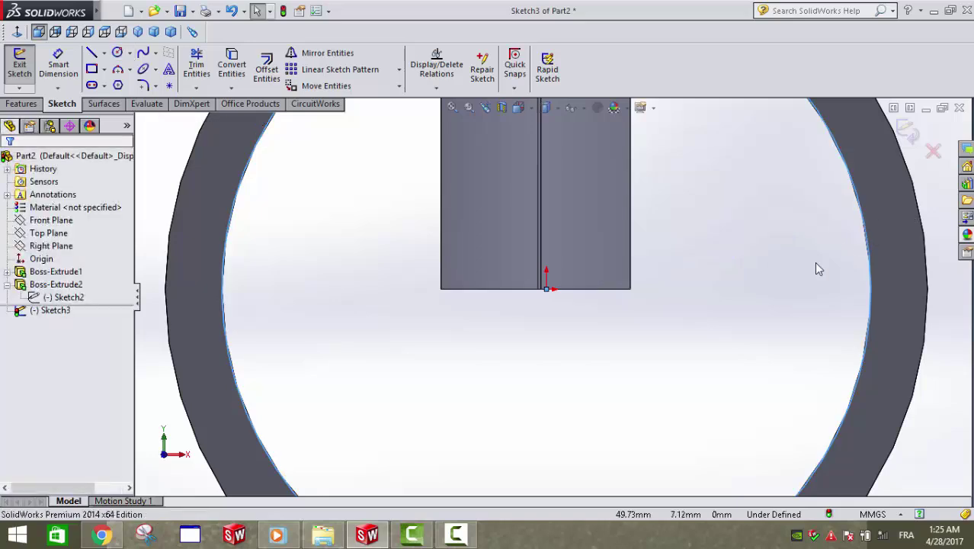
Extrude-cut the circle 147 mm to clear blade material from the bore.
key("f")
scroll(751, 260, "up", 2)
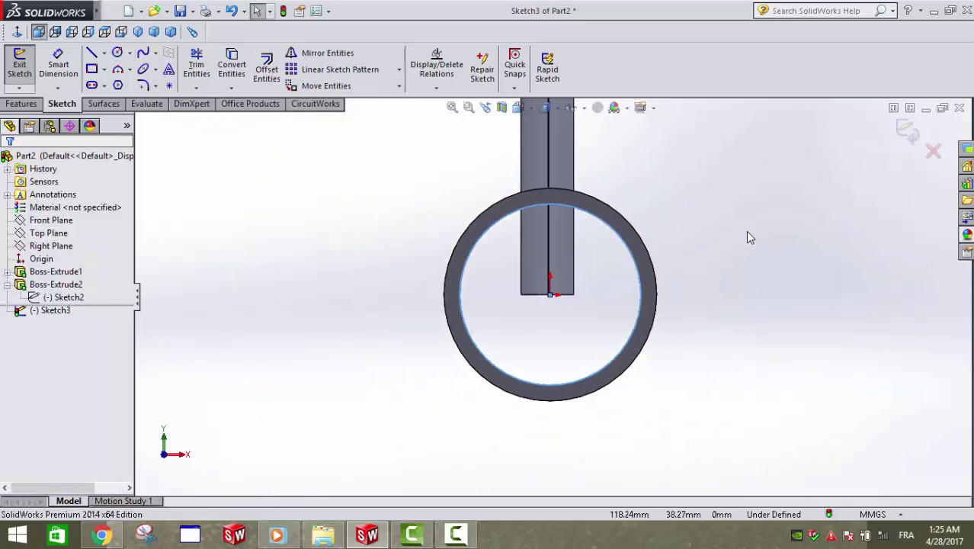
scroll(678, 201, "up", 2)
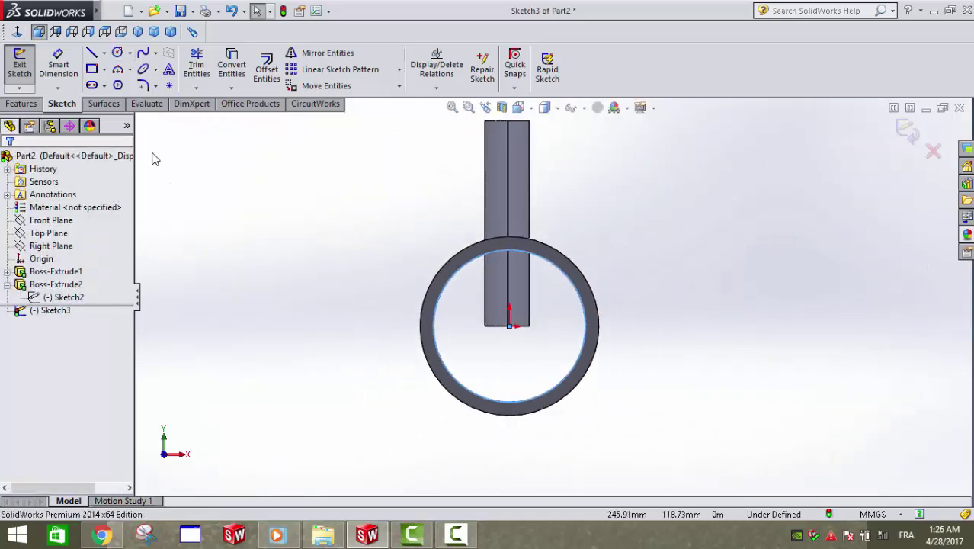
left_click(22, 104)
left_click(215, 68)
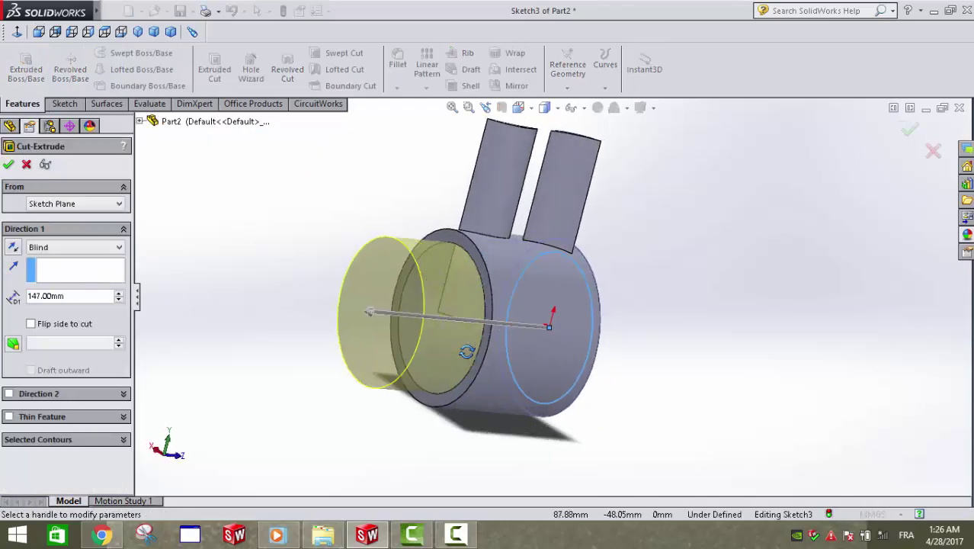
left_click(908, 135)
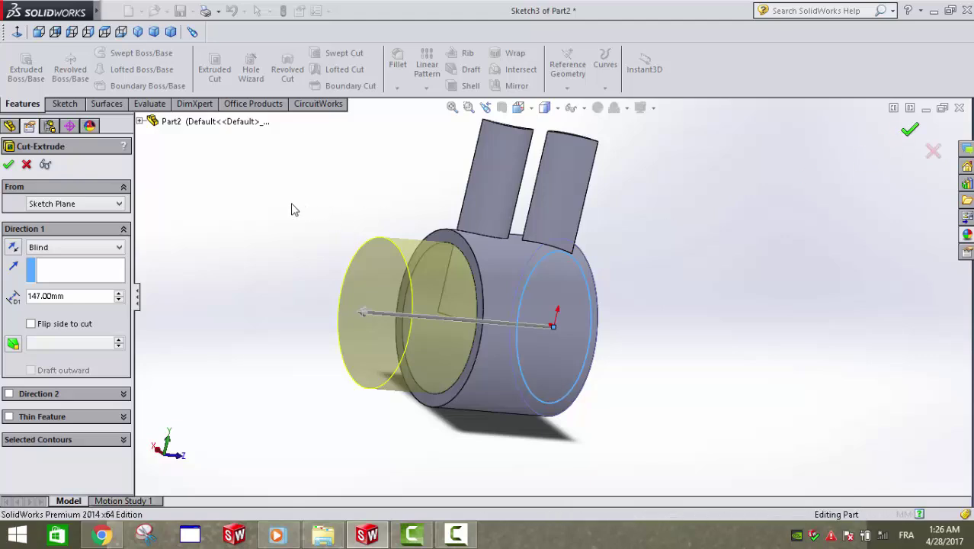
left_click(427, 89)
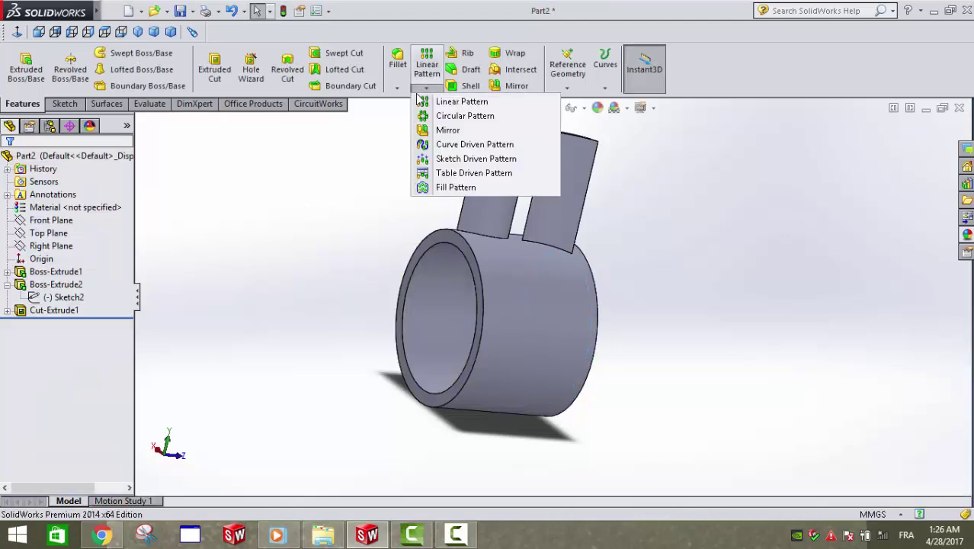
Circular-pattern Boss-Extrude2 and Cut-Extrude1 into 18 equal instances about the ring edge.
left_click(449, 118)
mouse_move(714, 299)
middle_mouse_down()
mouse_move(576, 283)
mouse_move(525, 202)
middle_mouse_up()
left_click(80, 204)
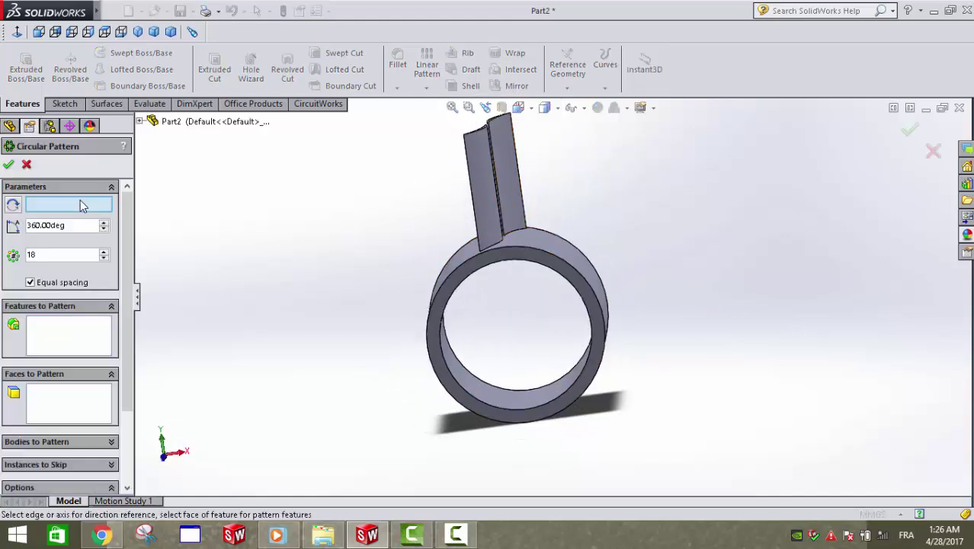
left_click(449, 273)
left_click(87, 348)
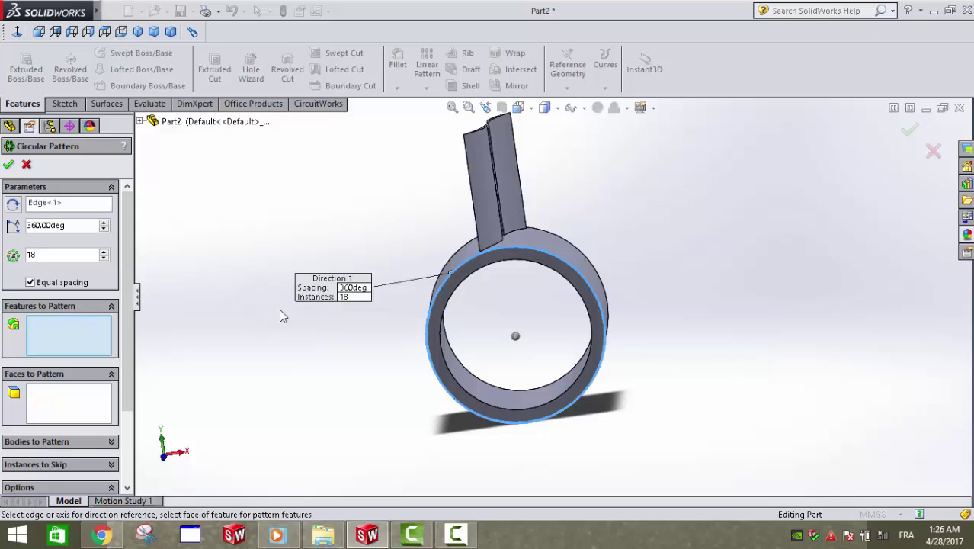
left_click(481, 191)
middle_click_drag(431, 287, 267, 294)
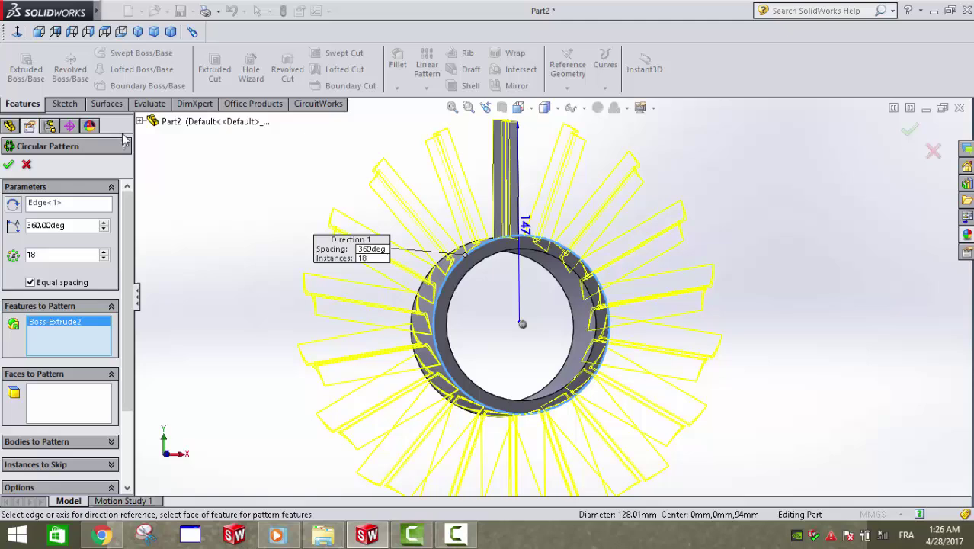
left_click(142, 123)
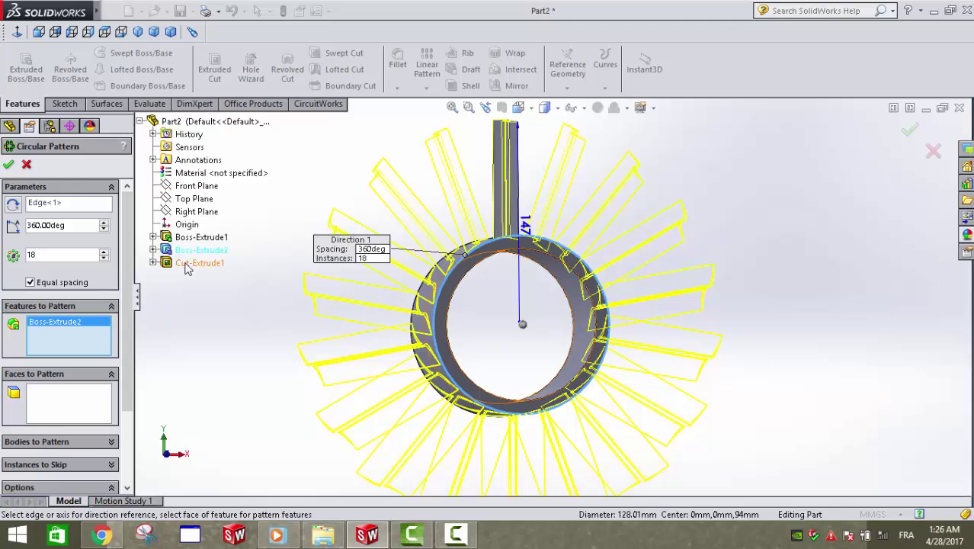
left_click(193, 263)
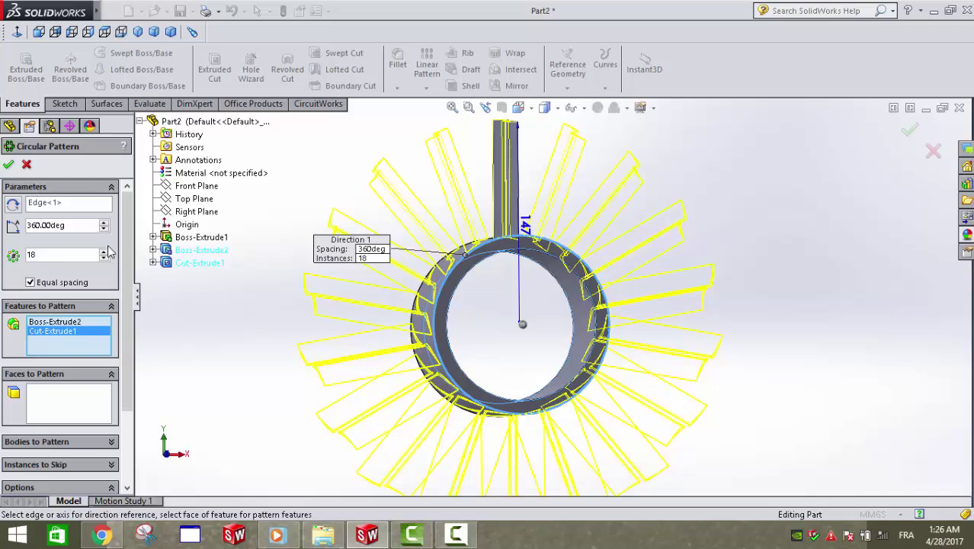
left_click(9, 165)
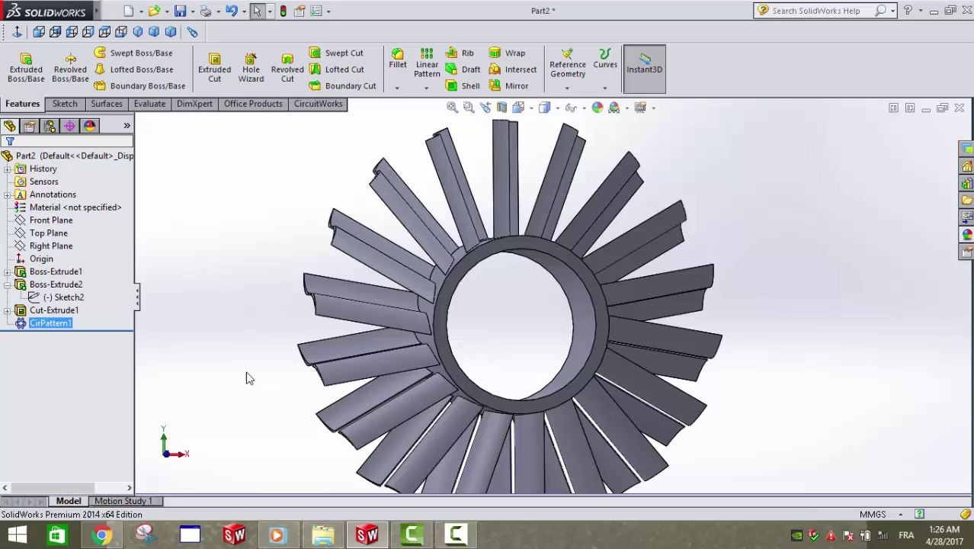
Orbit the patterned impeller to a tilted 3D view.
scroll(274, 346, "up", 3)
mouse_move(288, 330)
middle_mouse_down()
mouse_move(352, 346)
mouse_move(326, 378)
mouse_move(304, 458)
mouse_move(226, 476)
mouse_move(237, 505)
middle_mouse_up()
scroll(498, 340, "down", 3)
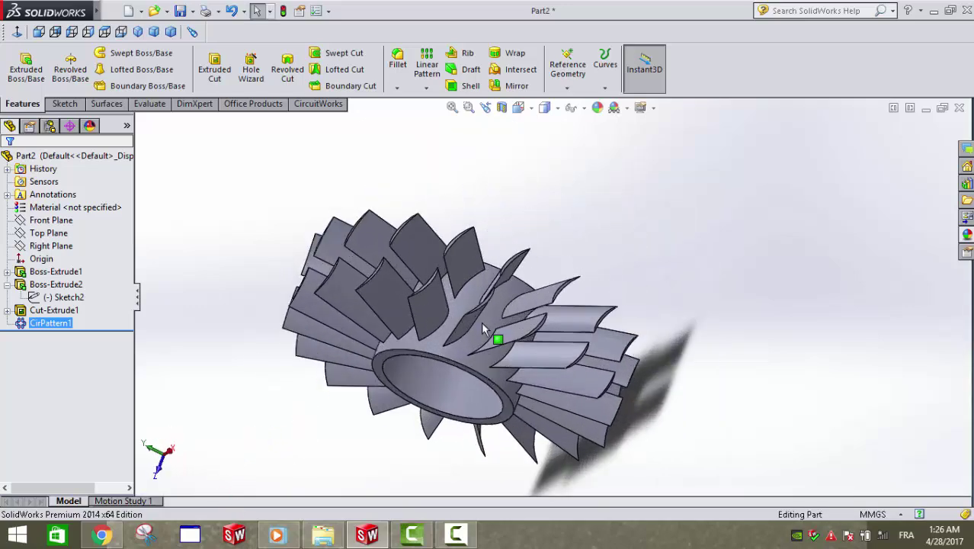
scroll(449, 385, "down", 2)
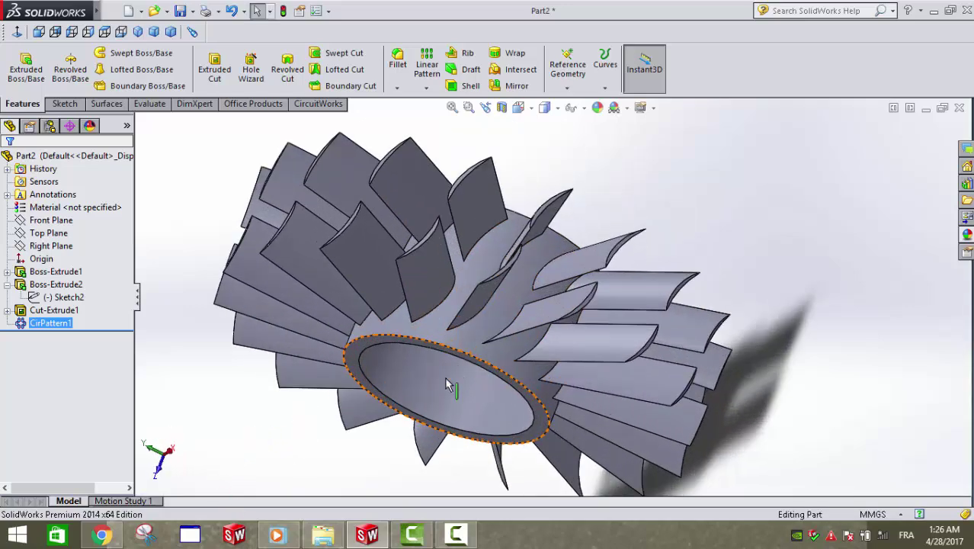
left_click(101, 537)
Bring up the Facebook messages tab showing the turbine reference photo.
left_click(473, 3)
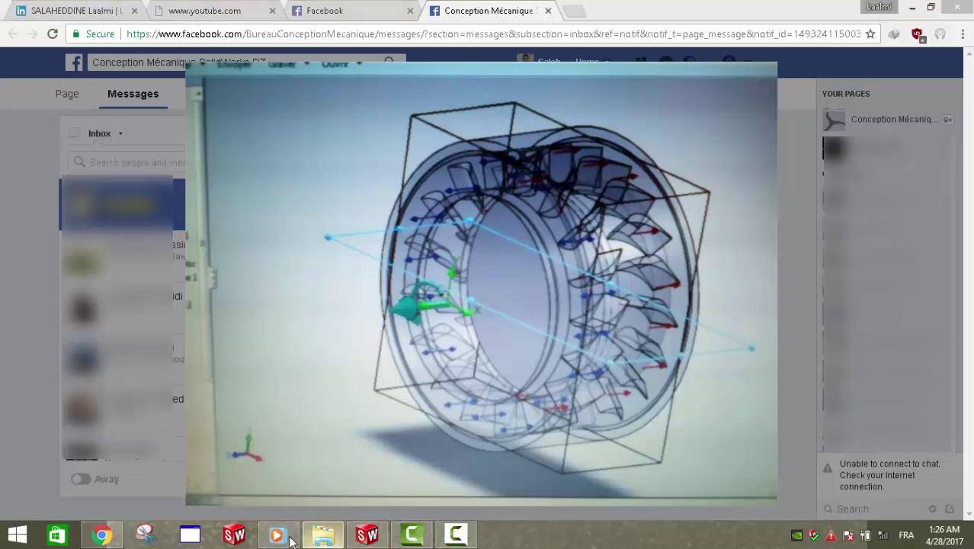
Back in SolidWorks, draw a circle at the origin on the ring's front face.
left_click(368, 540)
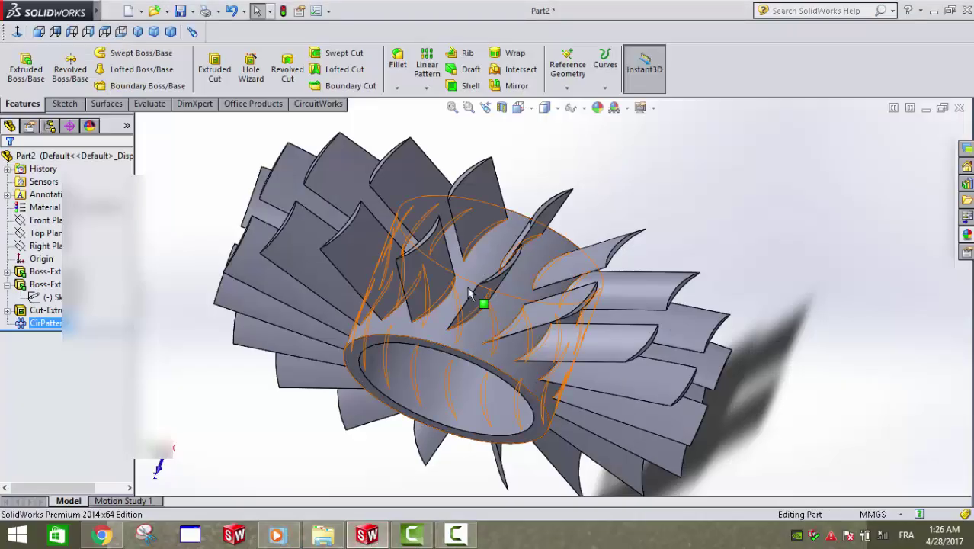
mouse_move(483, 294)
middle_mouse_down()
mouse_move(479, 156)
mouse_move(428, 311)
middle_mouse_up()
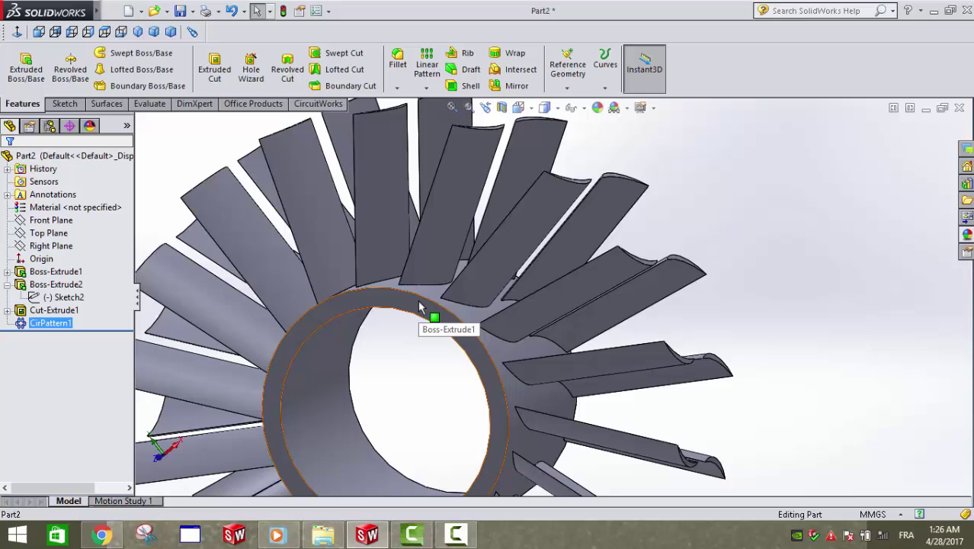
left_click(421, 306)
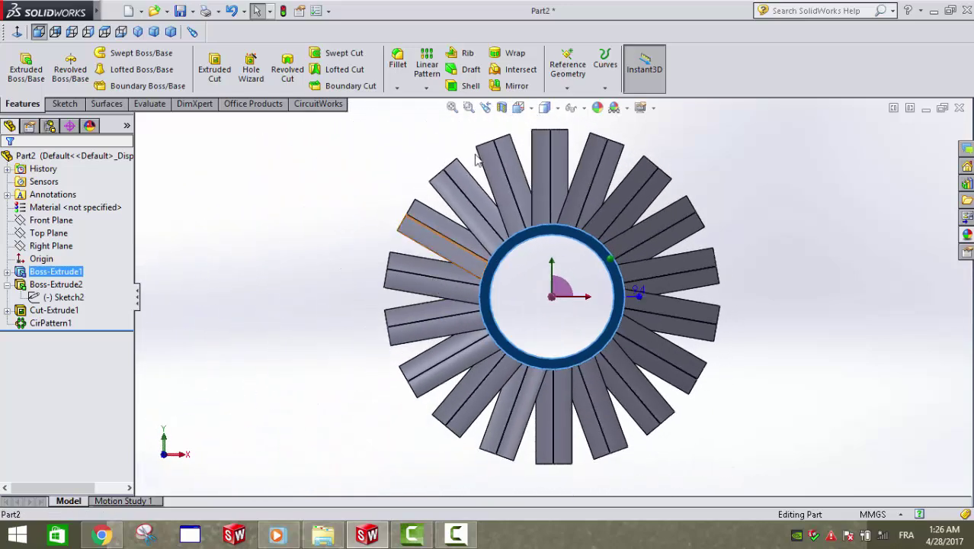
left_click(40, 284, "ctrl")
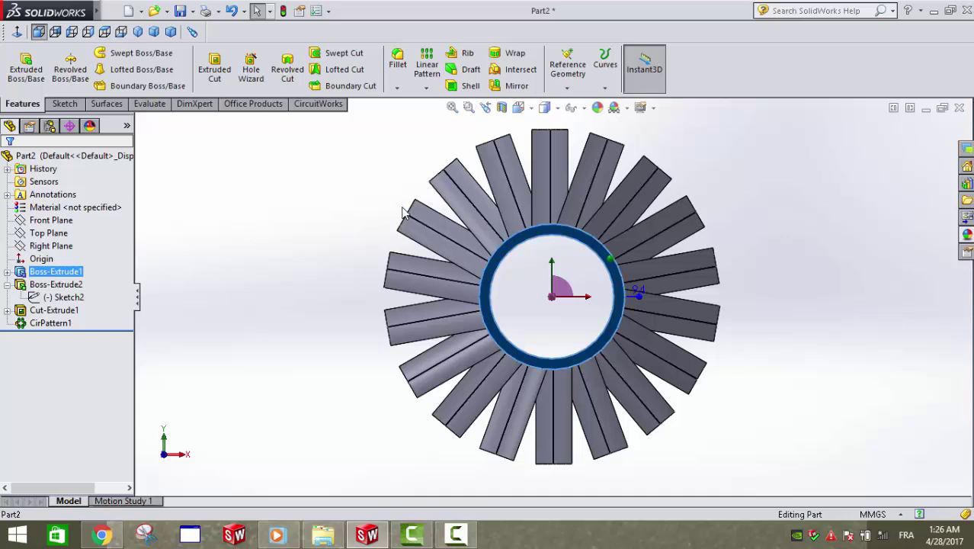
left_click(68, 105)
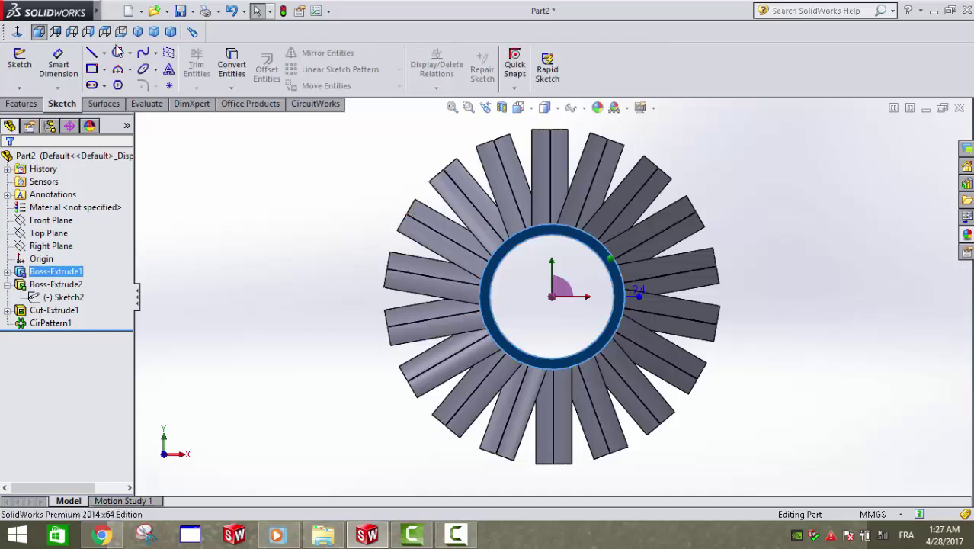
left_click(118, 52)
left_click_drag(552, 296, 567, 296)
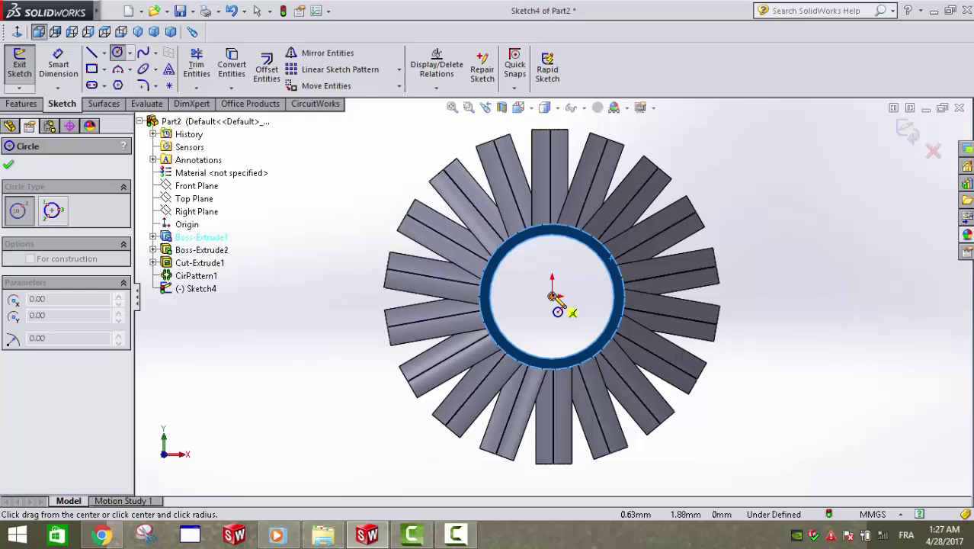
left_click(569, 140)
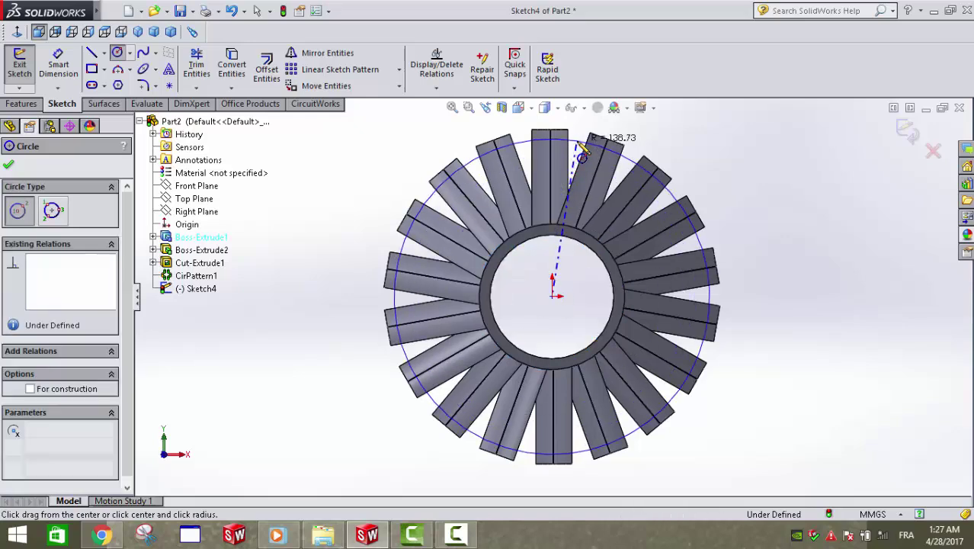
Dimension the circle's diameter to 250 mm.
left_click(58, 64)
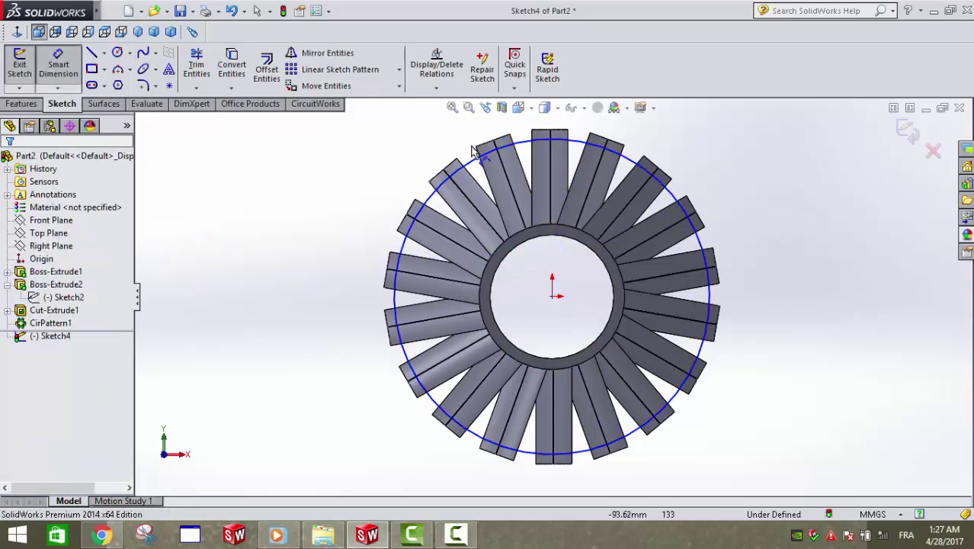
left_click(523, 149)
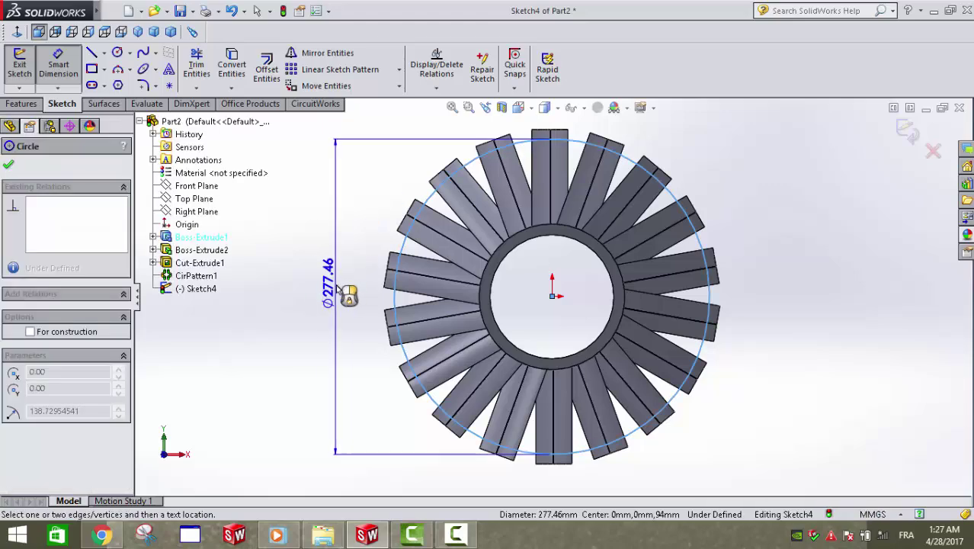
left_click(363, 302)
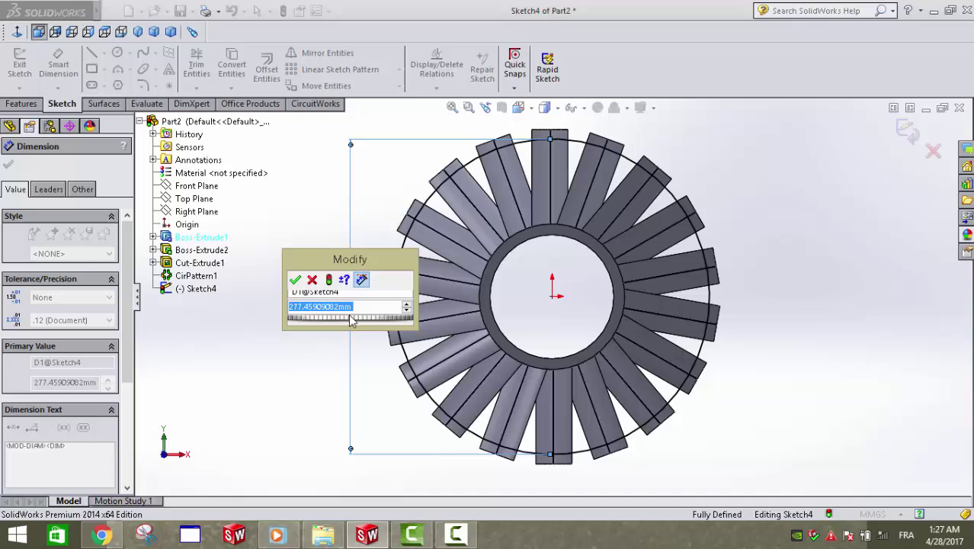
type("250")
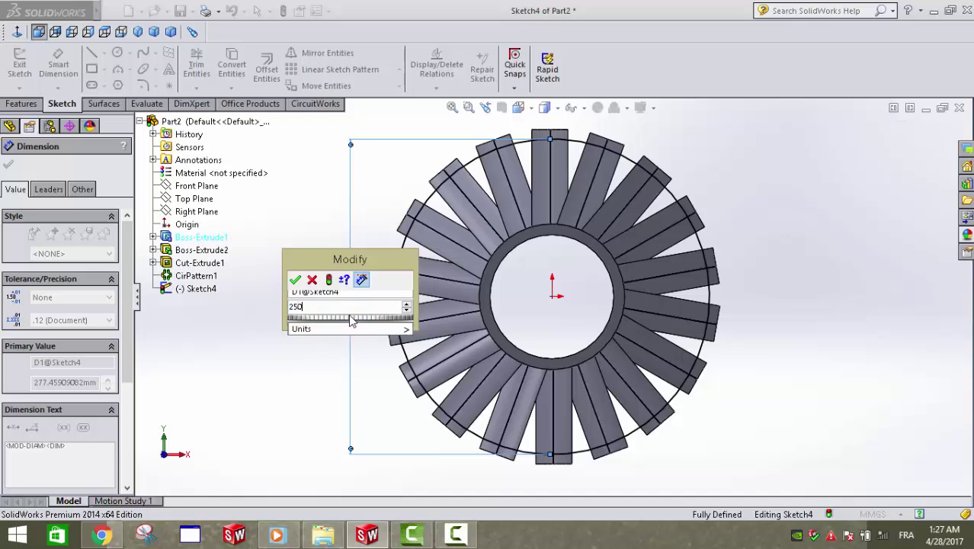
key("Return")
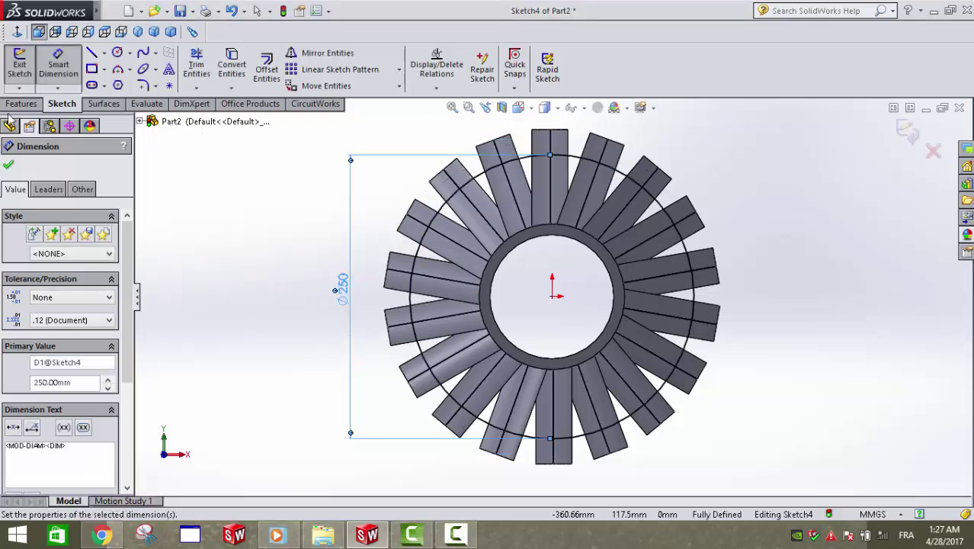
left_click(19, 106)
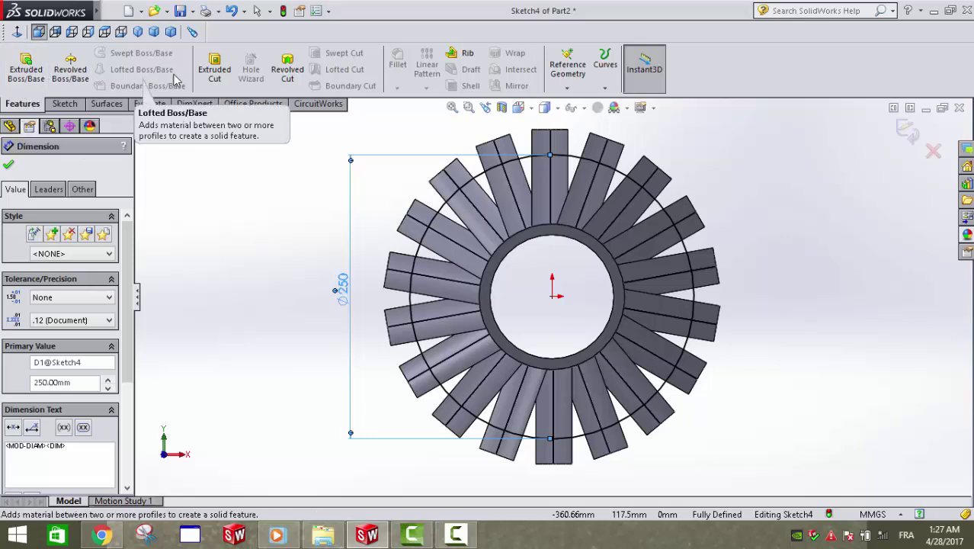
Extrude-cut 147 mm outside the 250 mm circle, with the cut side flipped, to trim the blade tips.
left_click(217, 70)
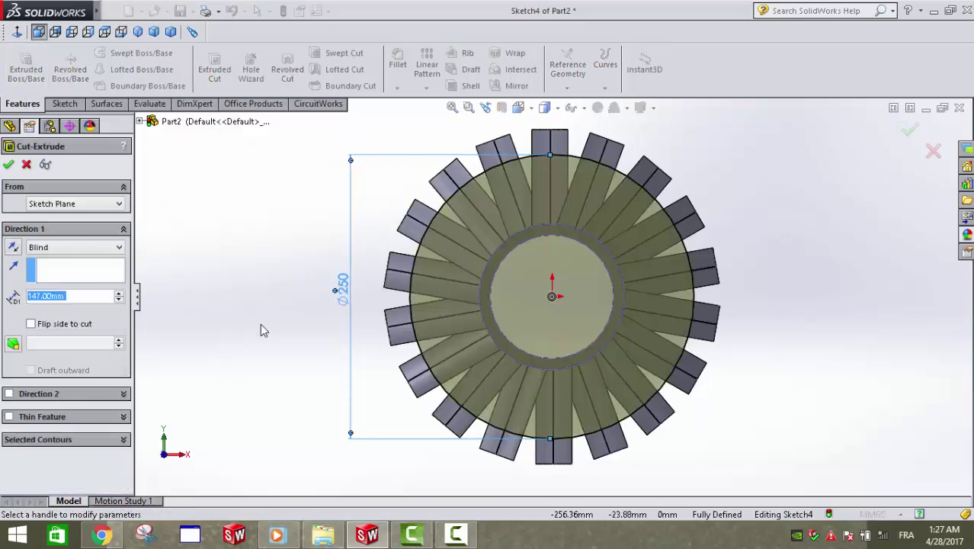
left_click(9, 165)
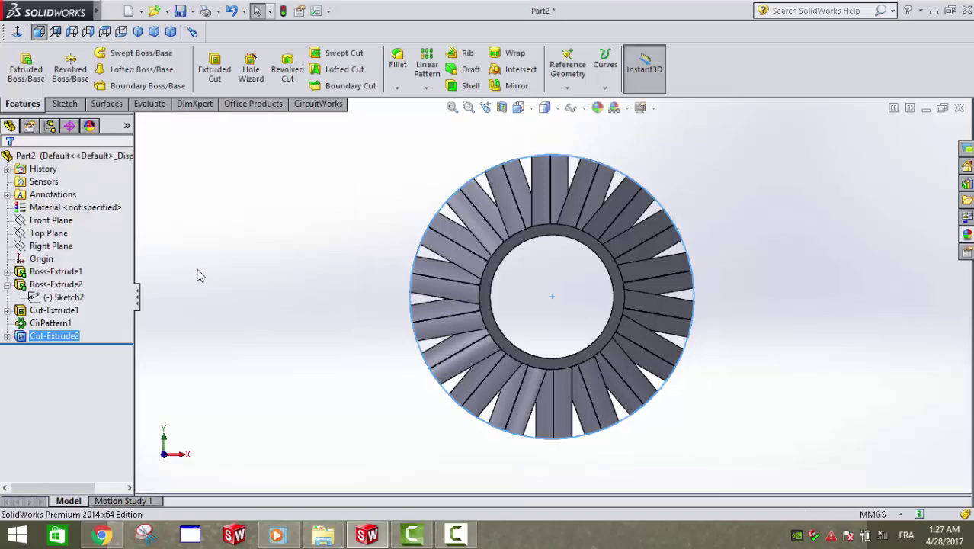
mouse_move(342, 268)
middle_mouse_down()
mouse_move(309, 252)
mouse_move(383, 304)
mouse_move(337, 344)
mouse_move(247, 376)
mouse_move(272, 422)
mouse_move(370, 321)
mouse_move(233, 331)
mouse_move(402, 387)
mouse_move(446, 163)
mouse_move(326, 331)
mouse_move(284, 443)
mouse_move(503, 423)
mouse_move(568, 328)
mouse_move(634, 406)
middle_mouse_up()
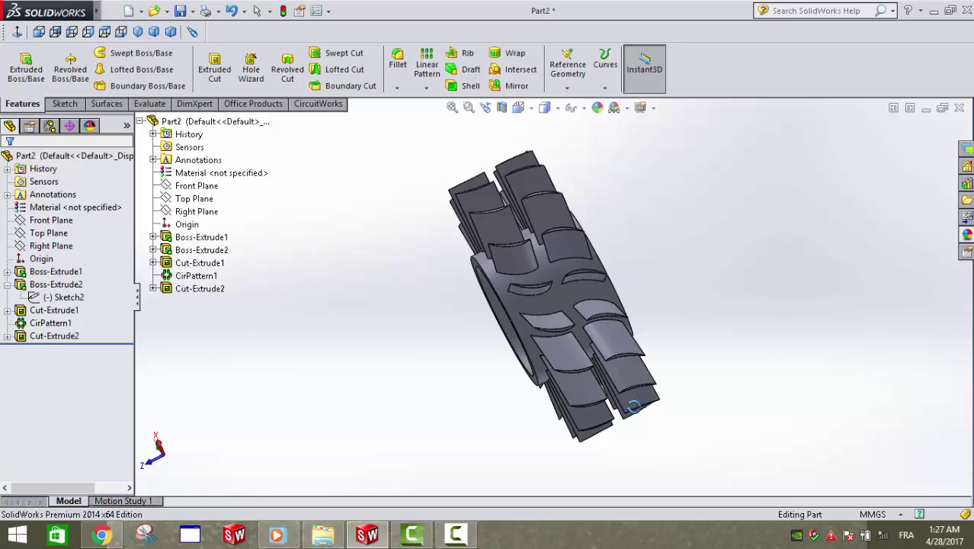